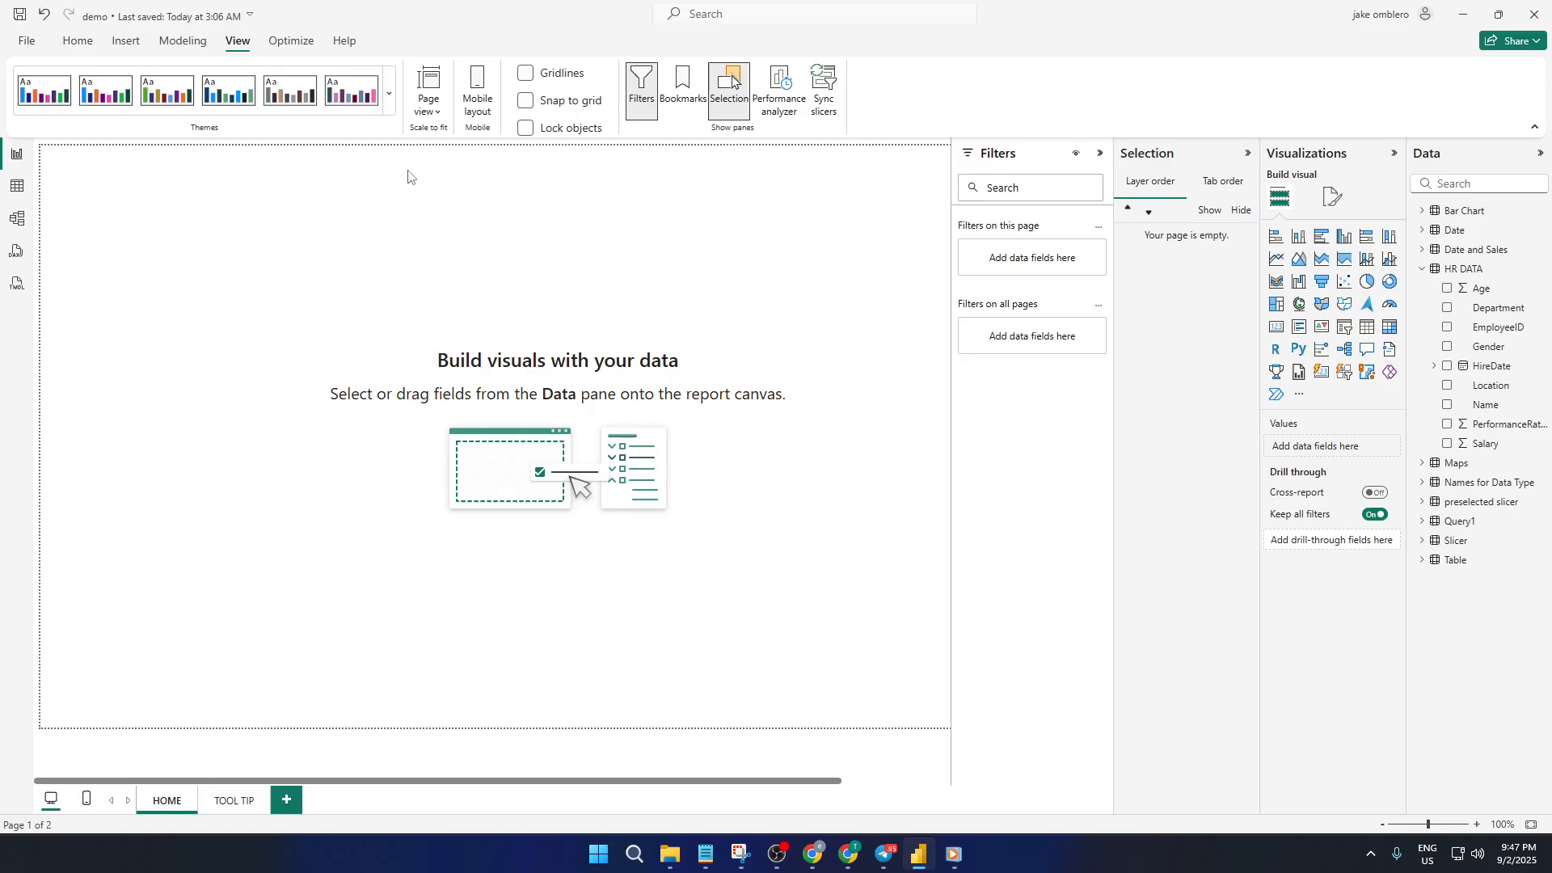
Apply the built-in dark blue theme with the wavy-line background to the report.
click(392, 105)
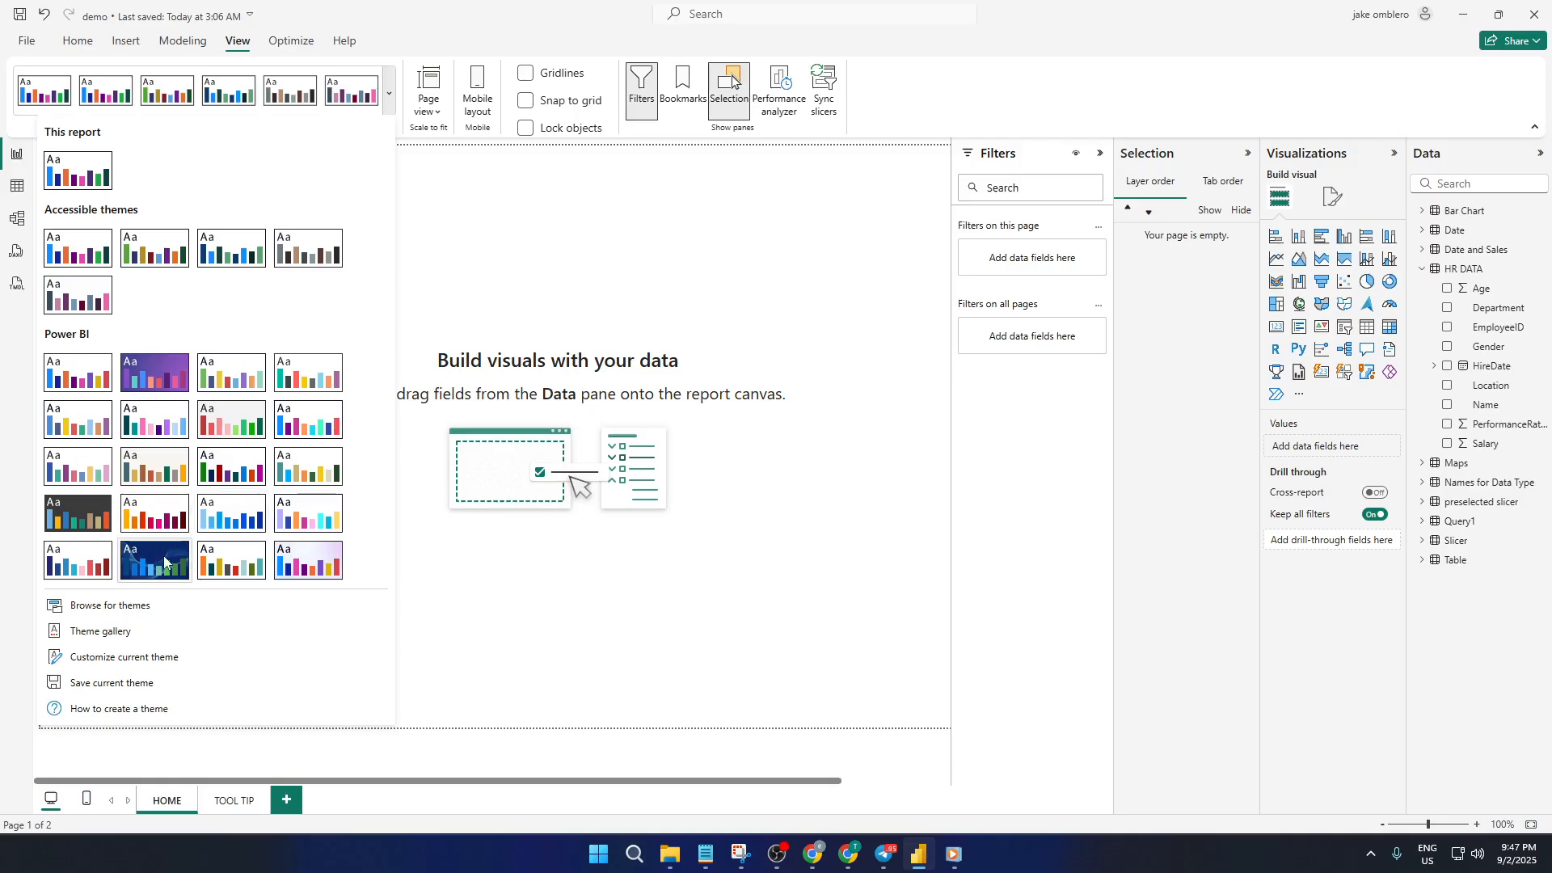
click(164, 561)
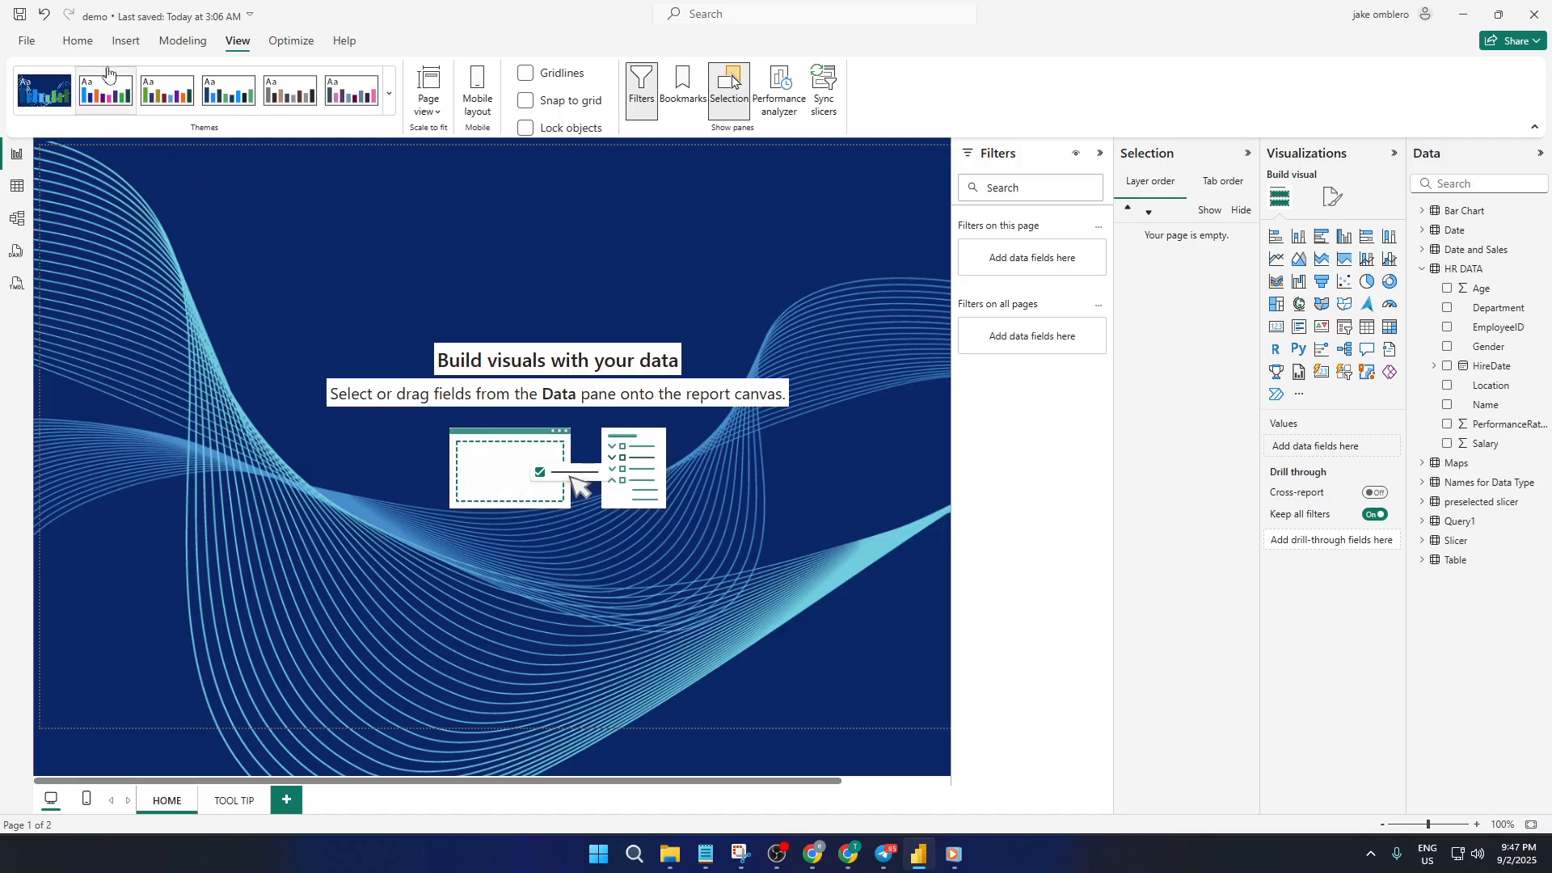
Create a new table from the copied employee data, name it HR DATA, and load it into the report.
click(81, 46)
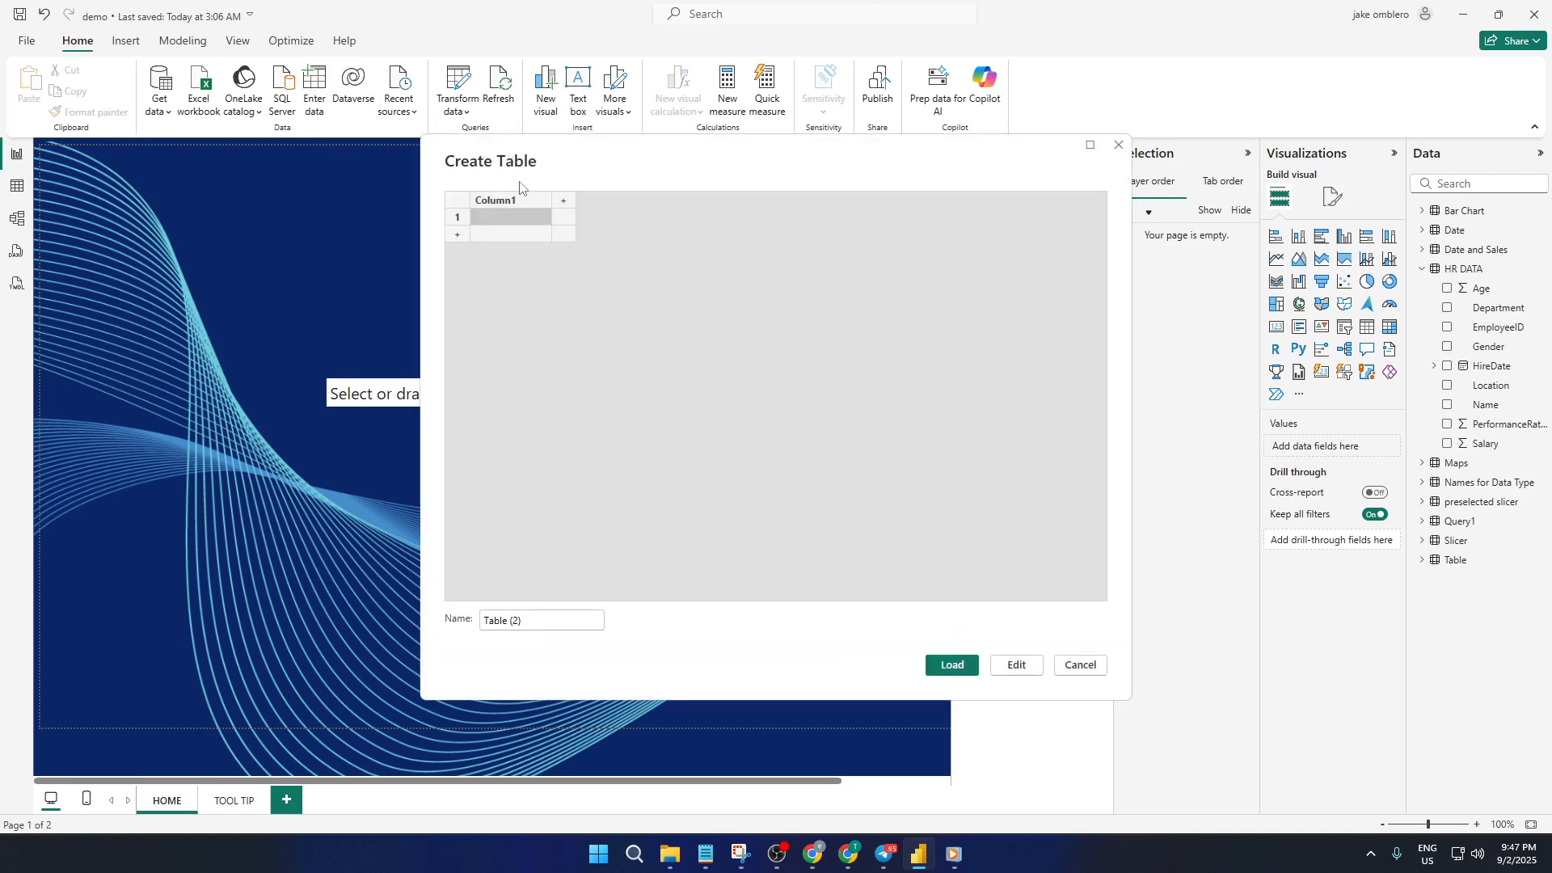
key(ctrl+v)
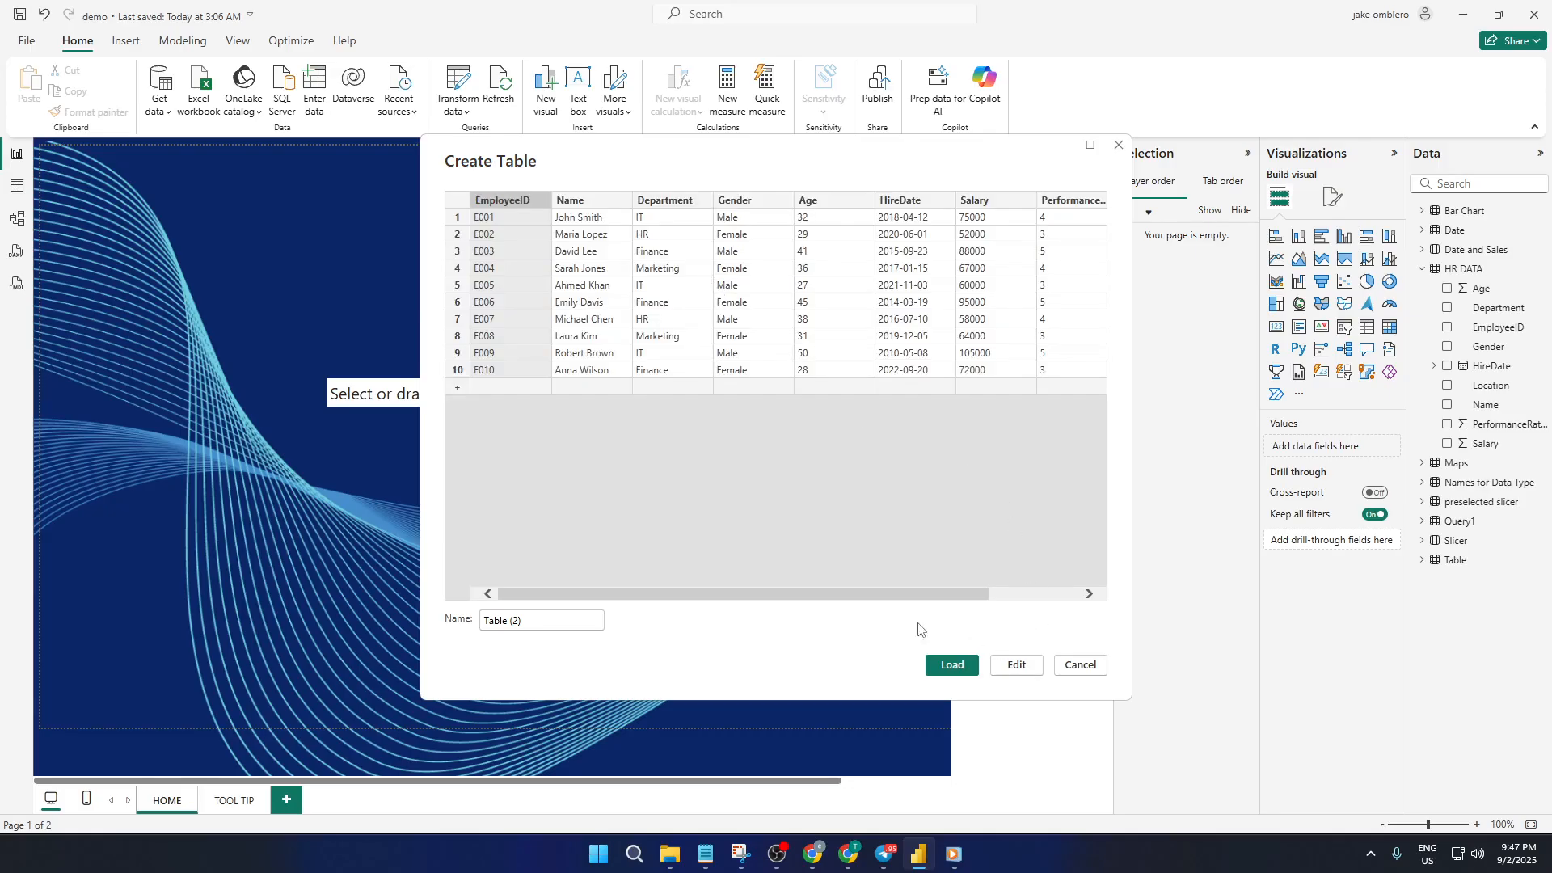
click(545, 616)
triple_click(545, 616)
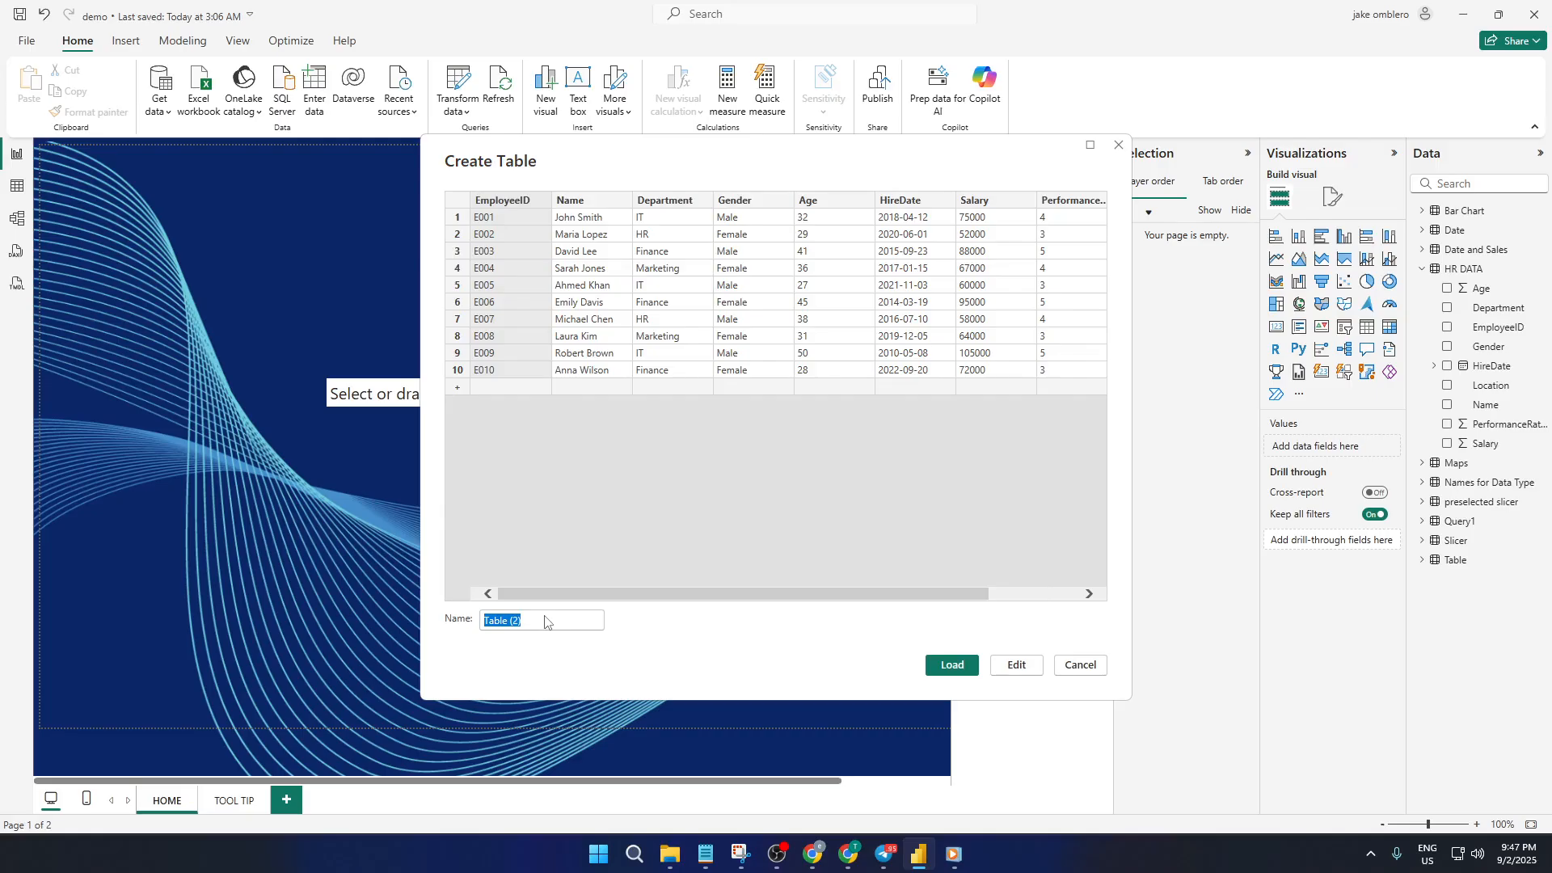
drag(529, 622, 456, 625)
text(HR DATA)
click(962, 667)
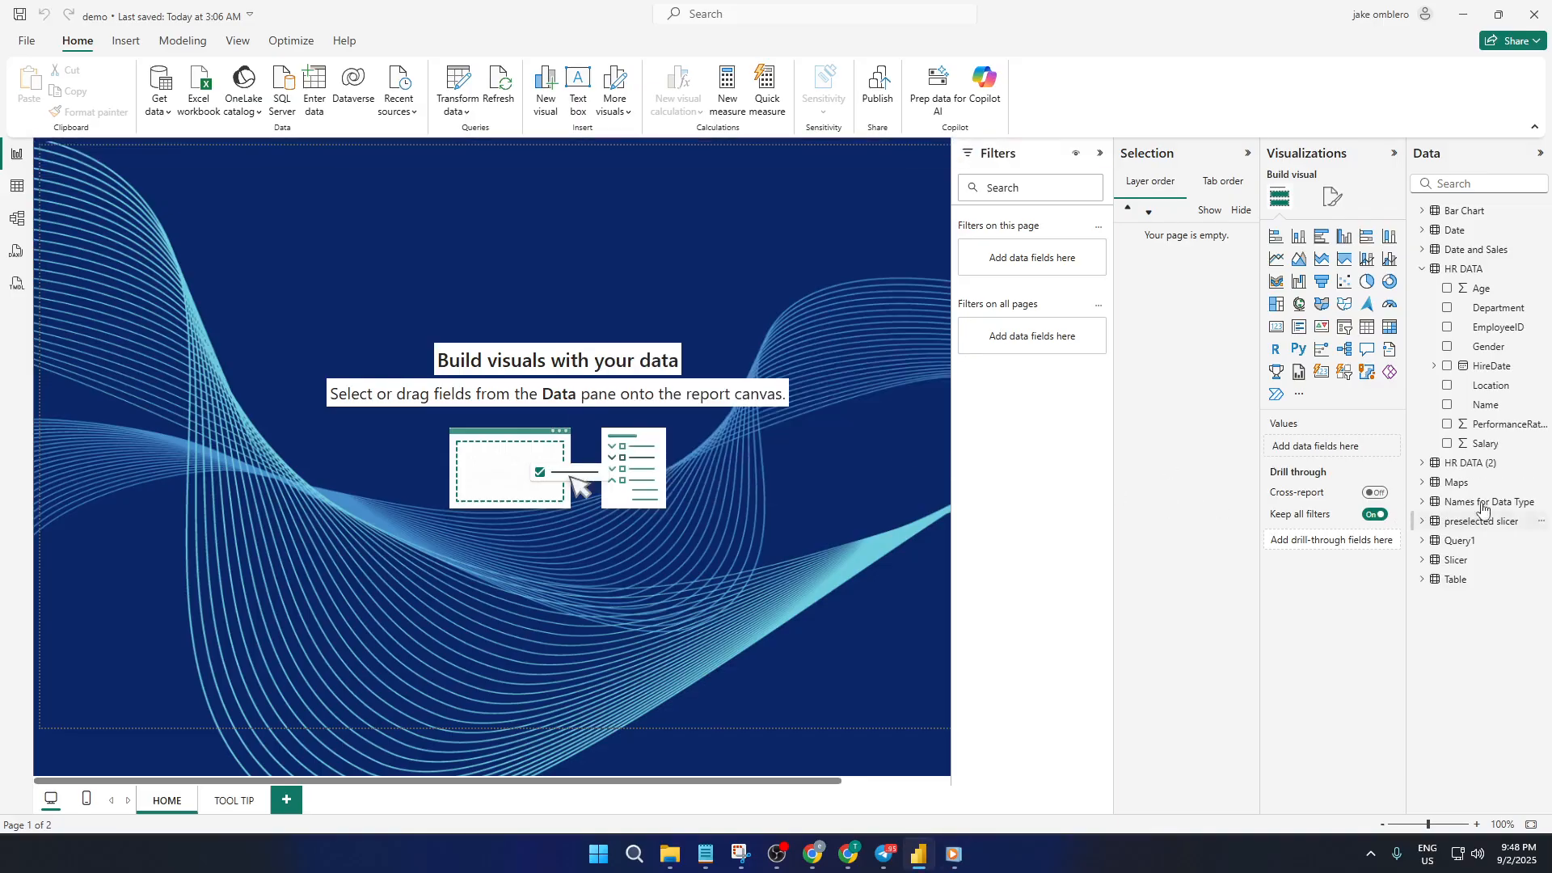
Add a KPI visual to the HOME page and move it slightly inward from the canvas's upper-left corner.
click(1422, 276)
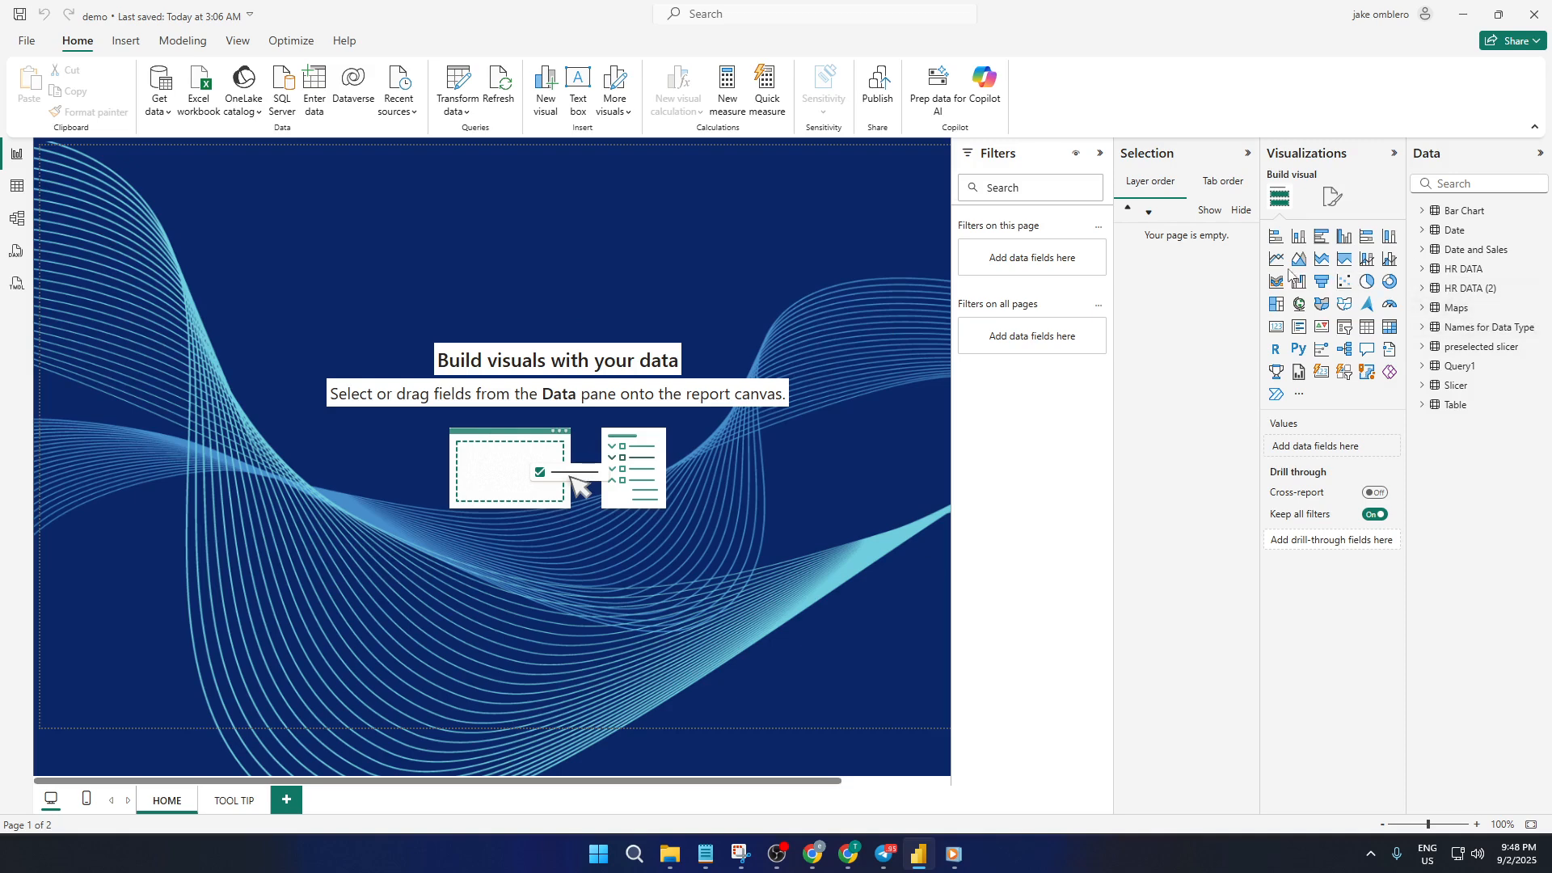
click(1323, 328)
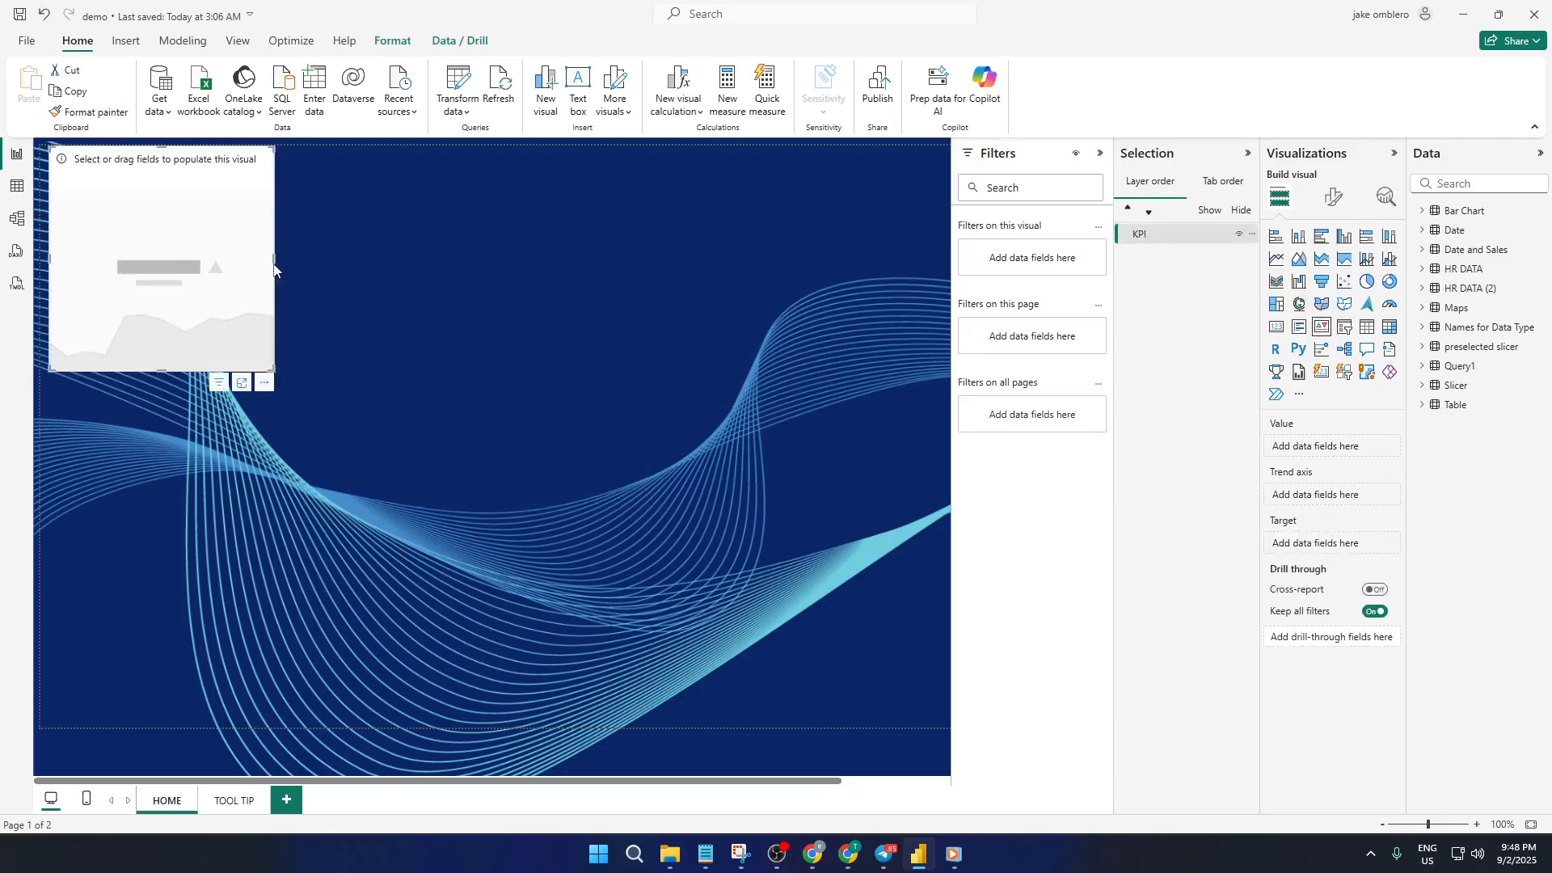
drag(273, 269, 347, 288)
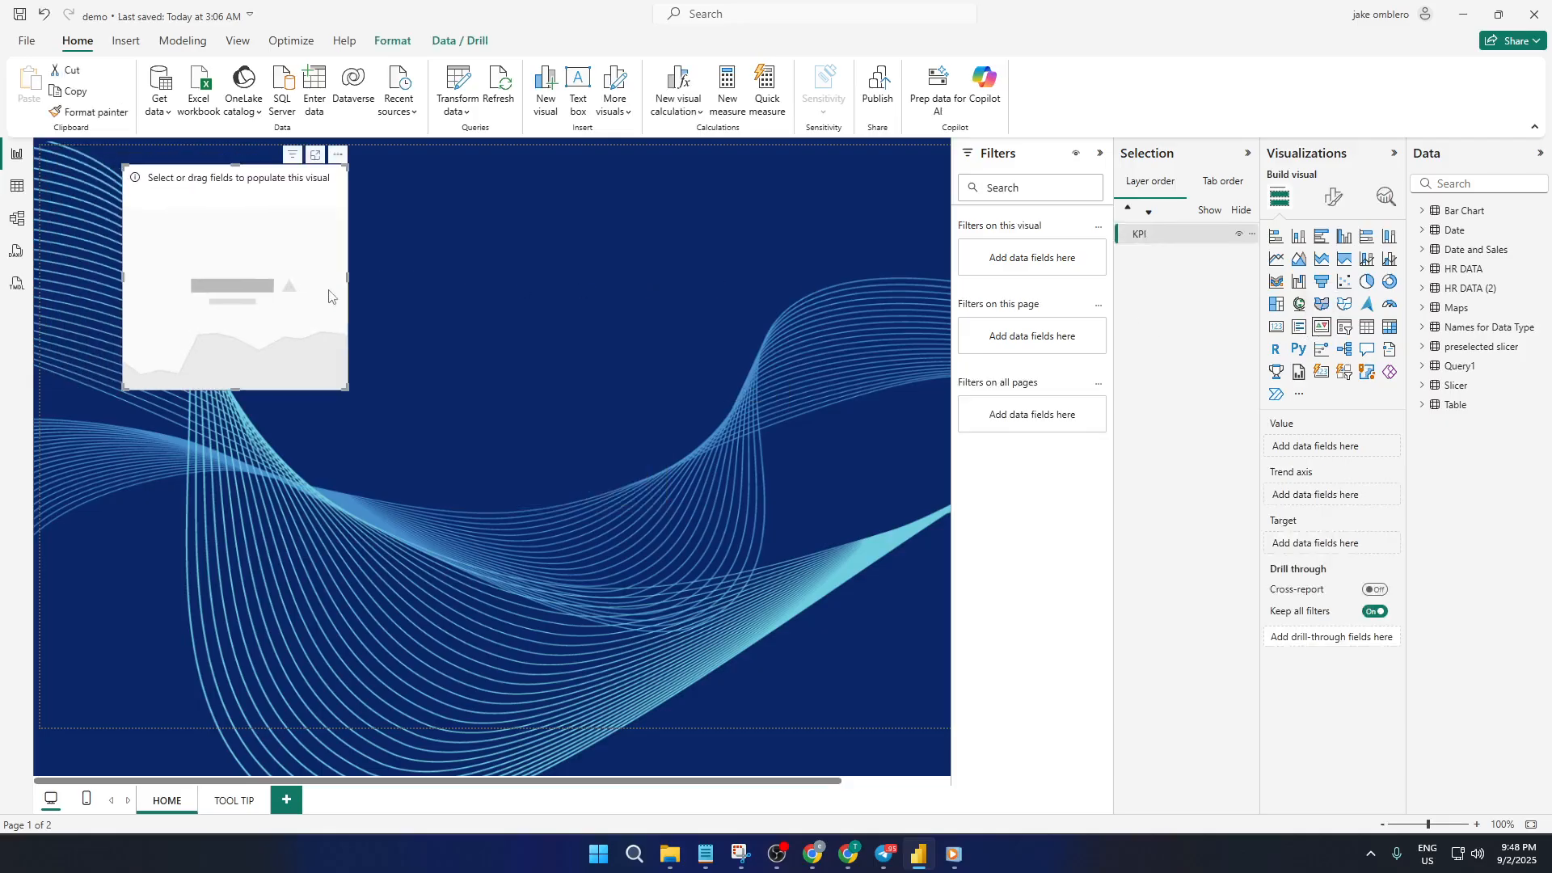
Add EmployeeID from HR DATA (2) to the KPI visual and reduce the visual to about half its height.
click(1422, 289)
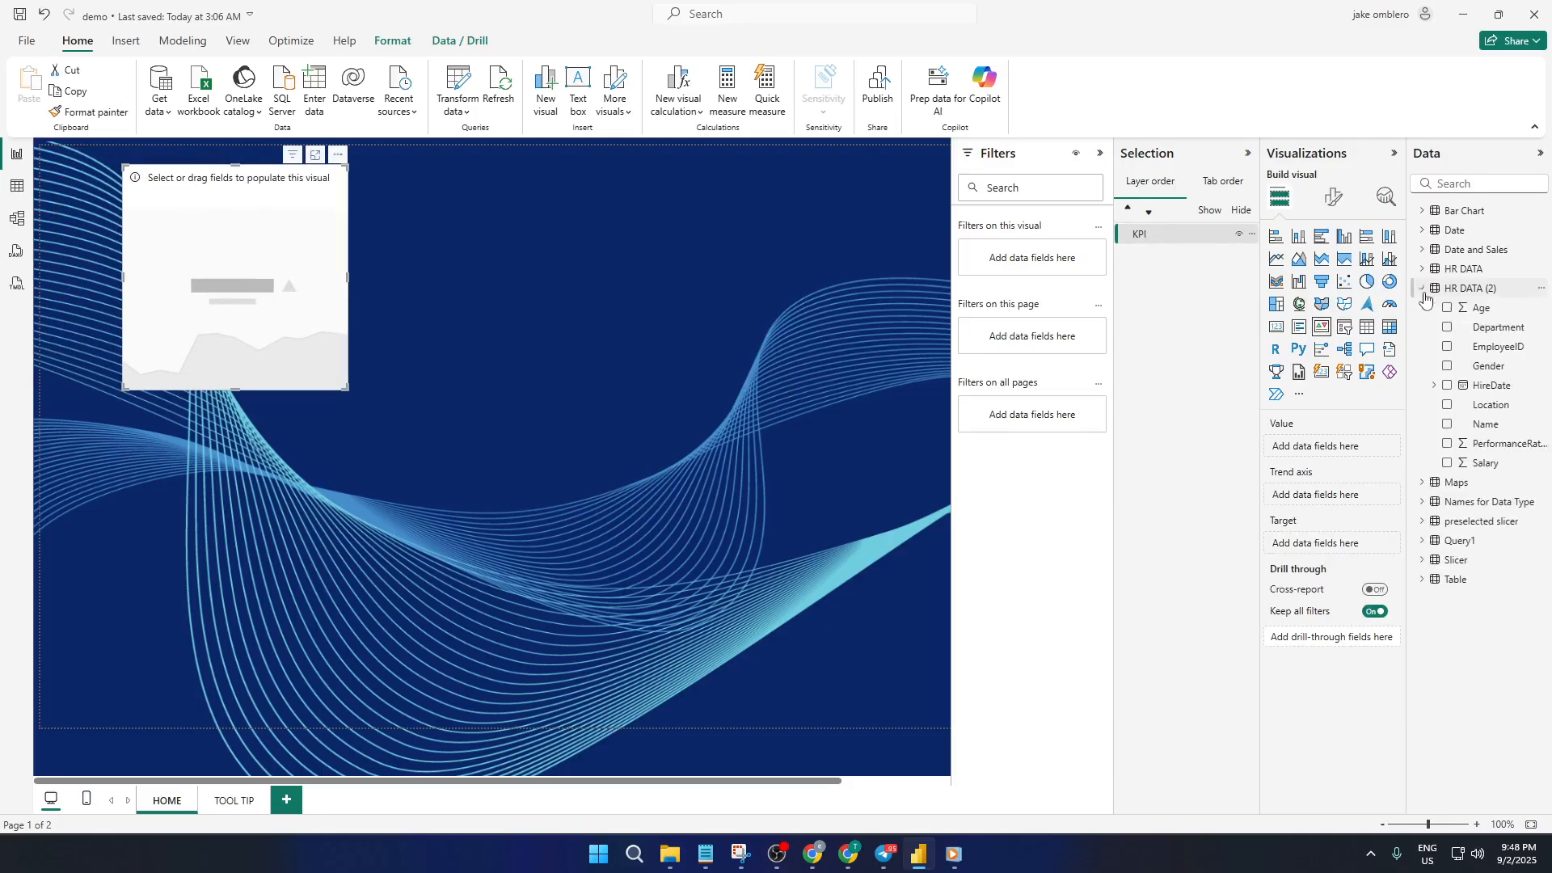
click(1447, 347)
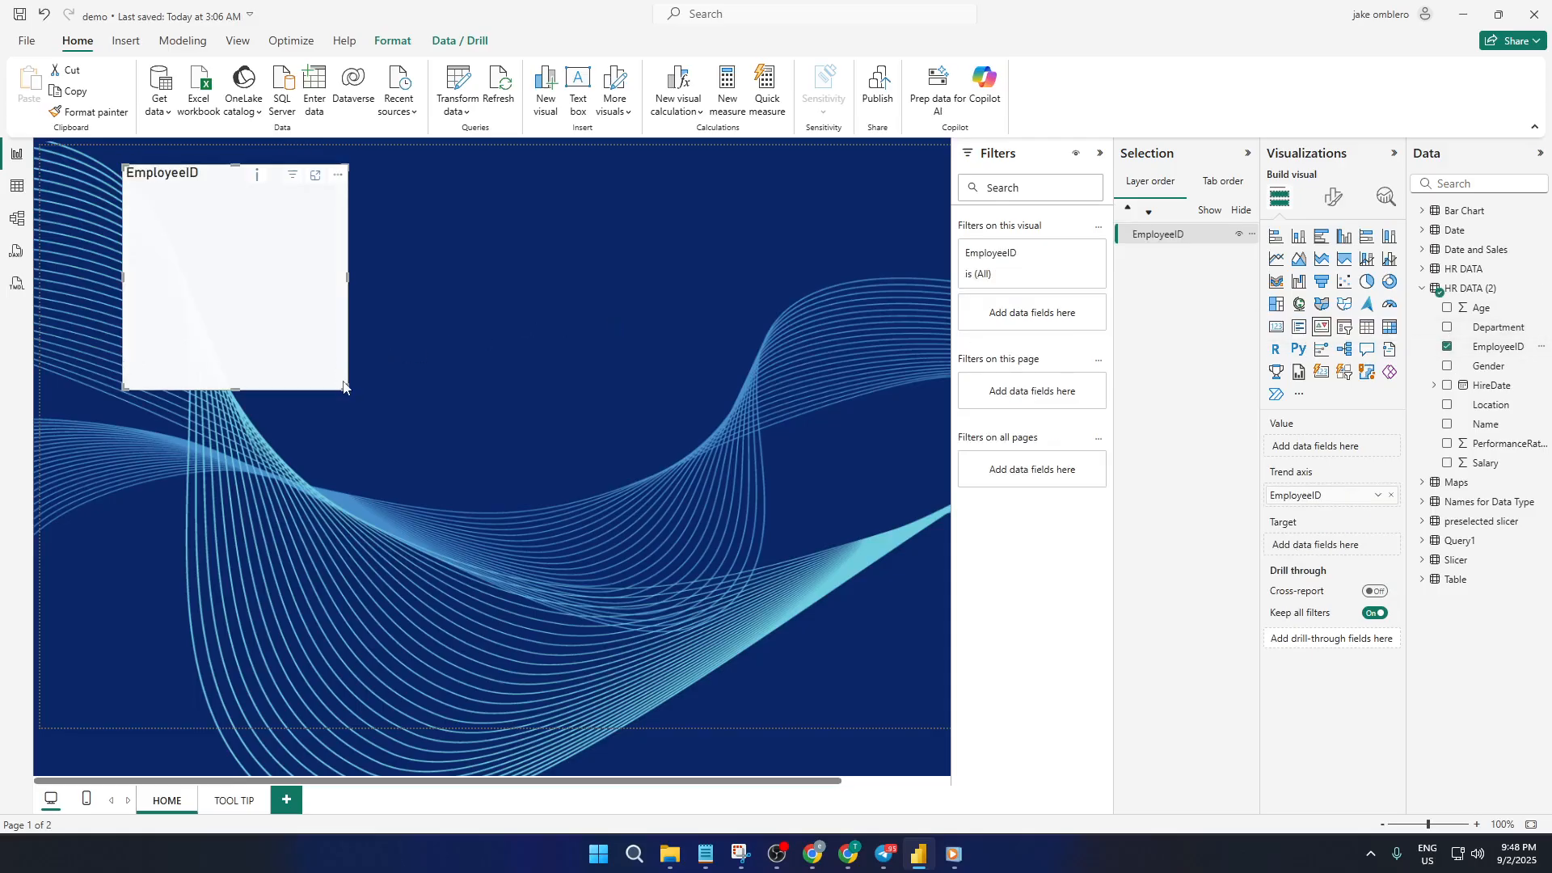
drag(344, 387, 339, 281)
click(418, 264)
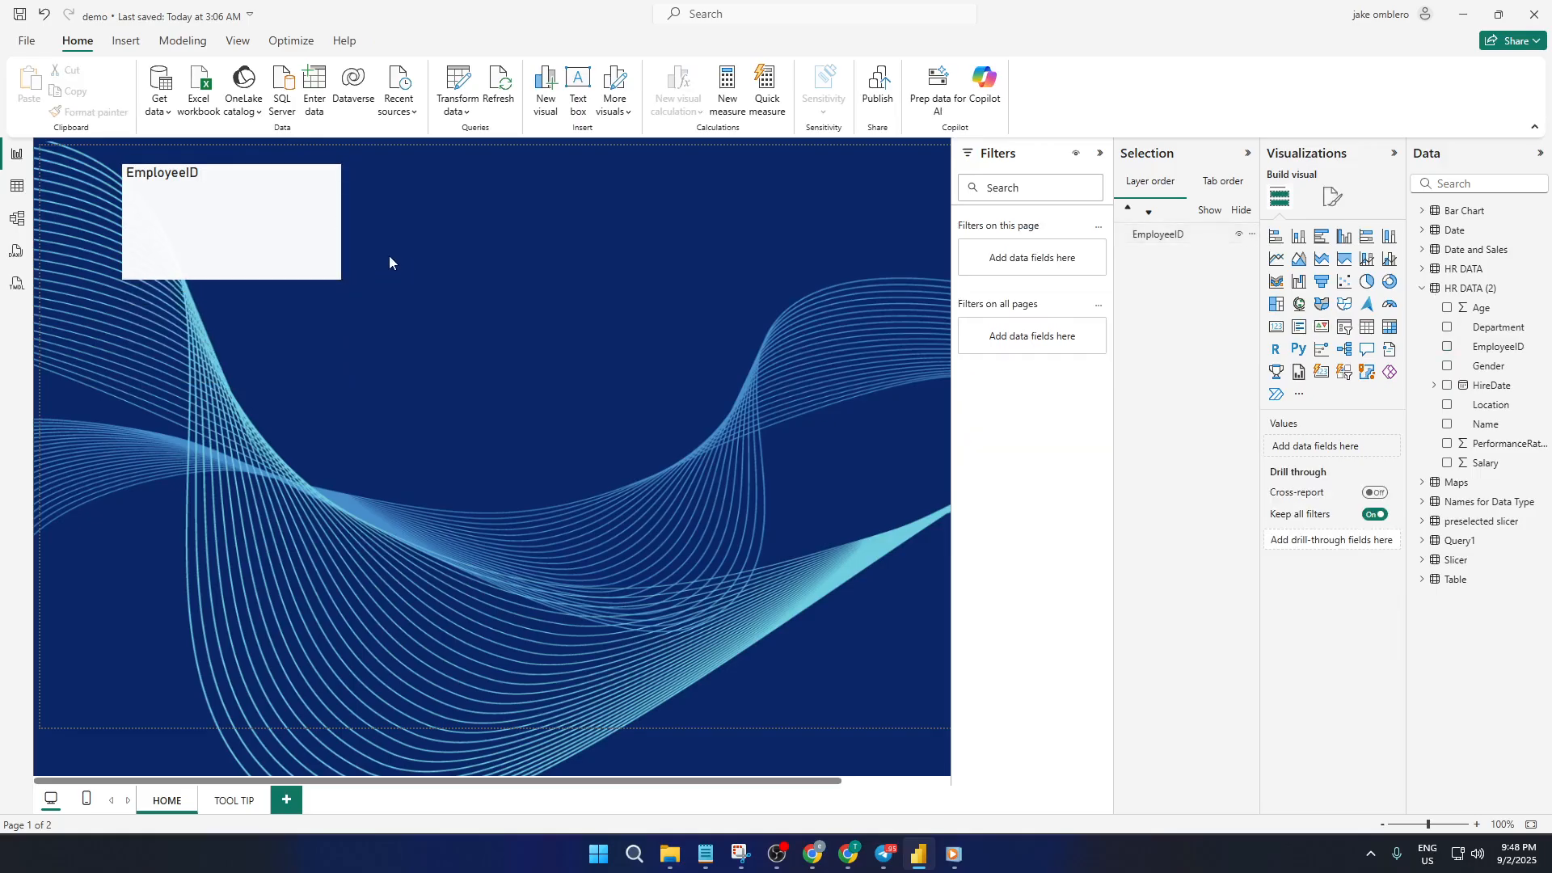
Duplicate the EmployeeID KPI, place the copy to the right of the original, and replace the copy's field with Salary.
click(274, 226)
key(ctrl+c)
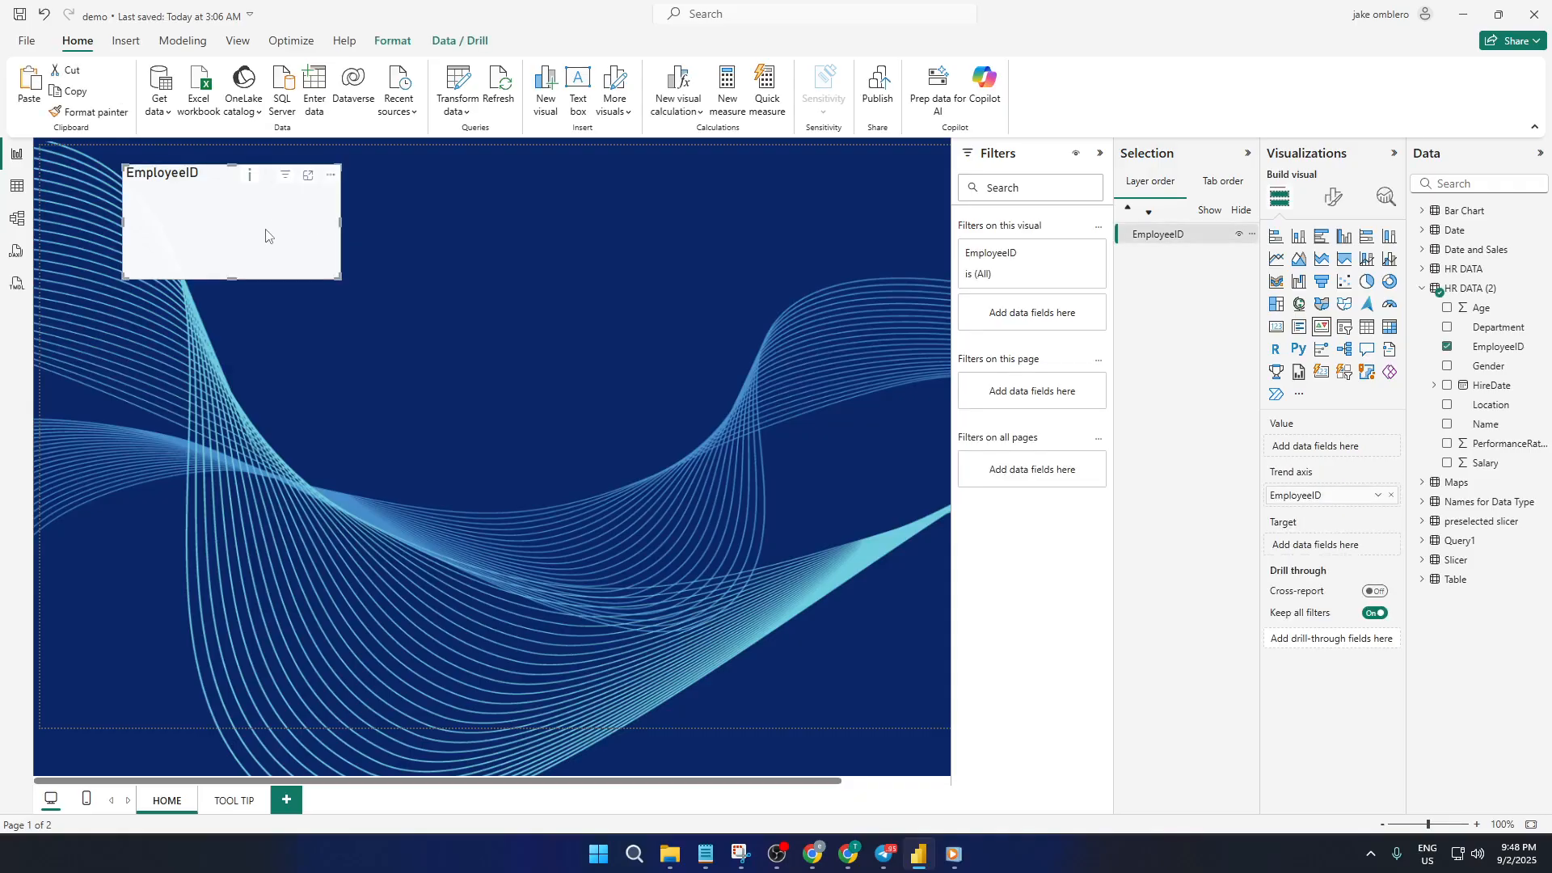
key(ctrl+v)
drag(271, 256, 510, 248)
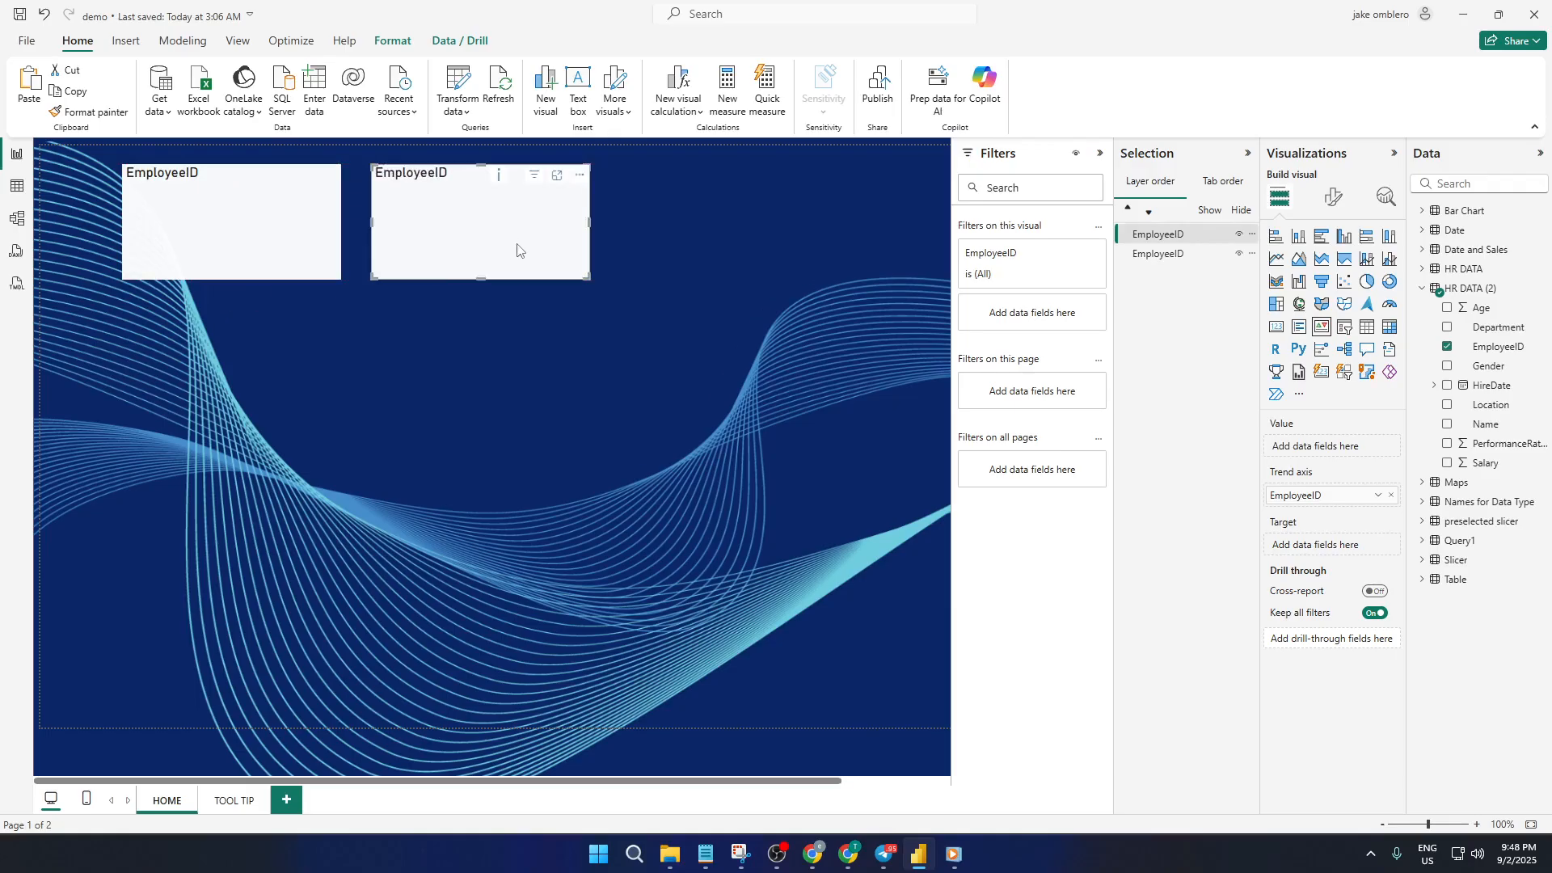
click(1447, 347)
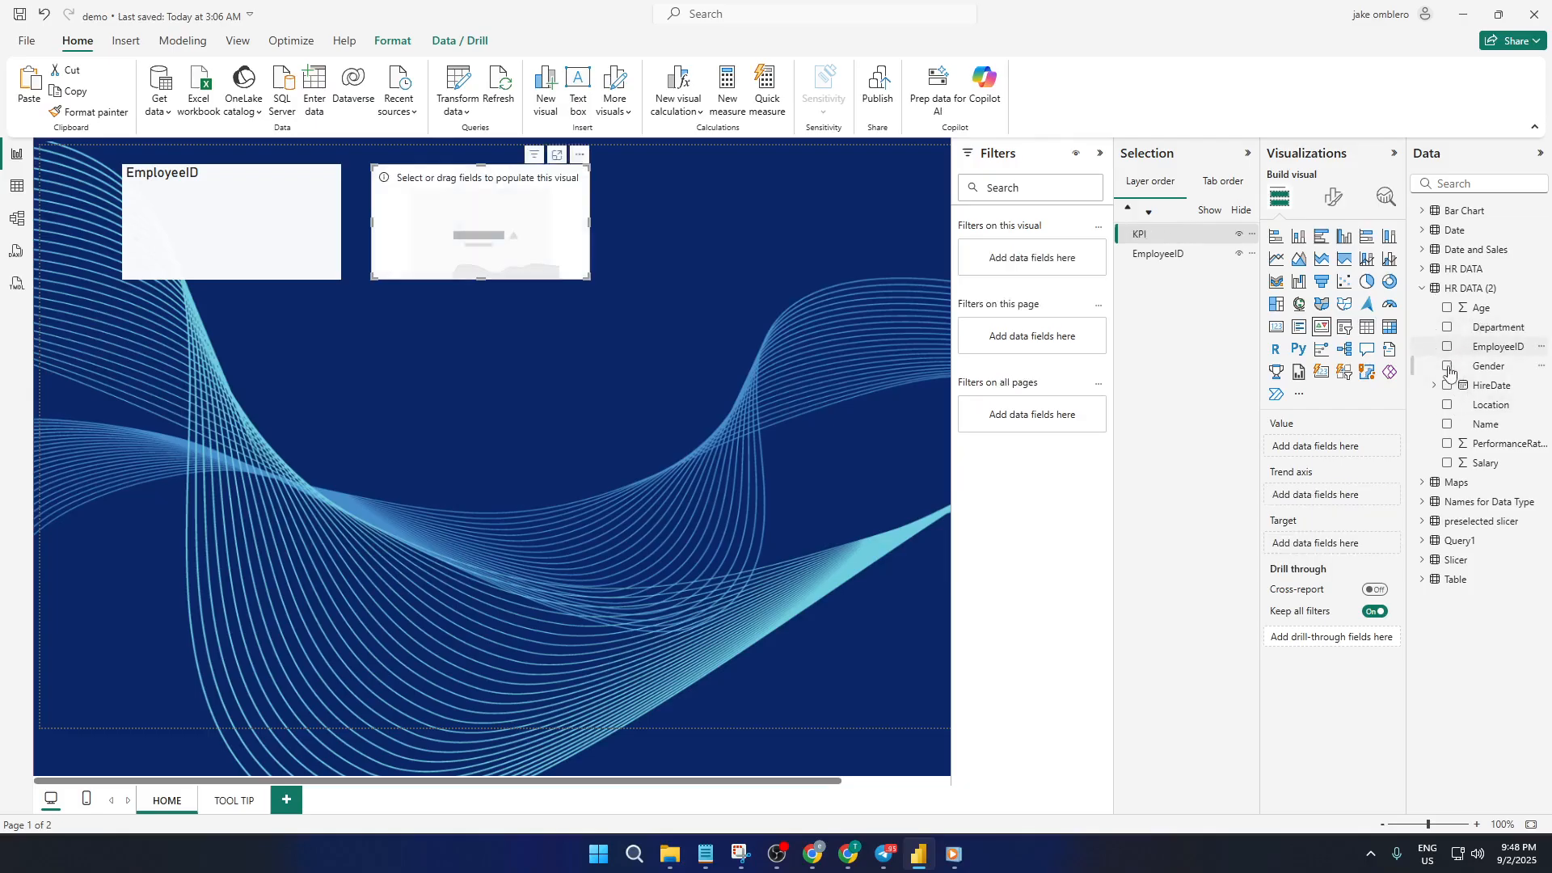
click(1447, 463)
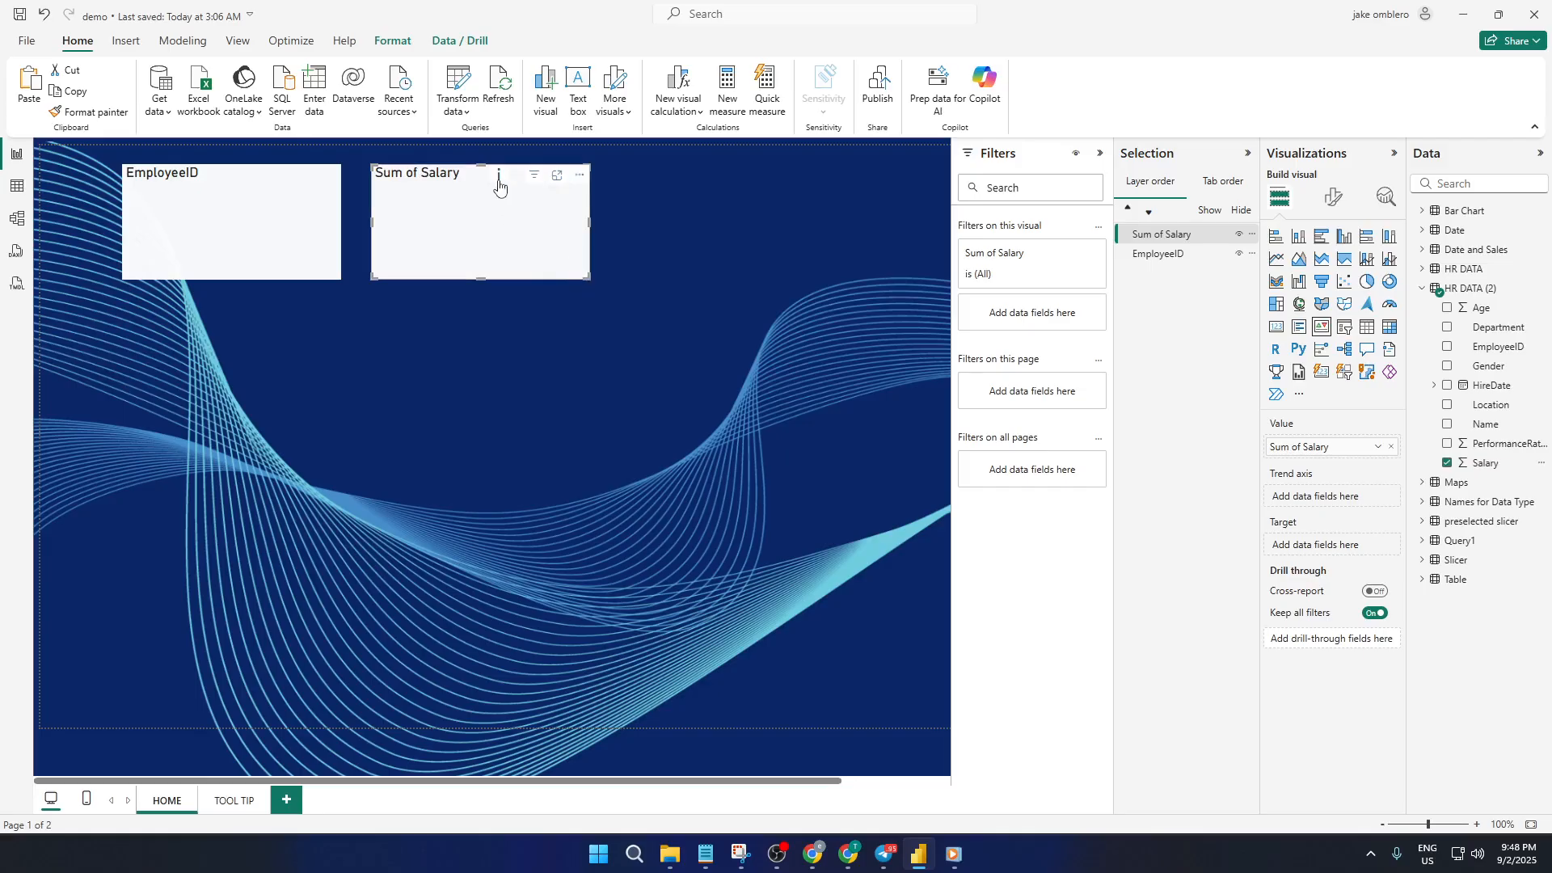
mouse_move(500, 182)
Add PerformanceRating from HR DATA (2) as the value of the EmployeeID KPI.
click(293, 238)
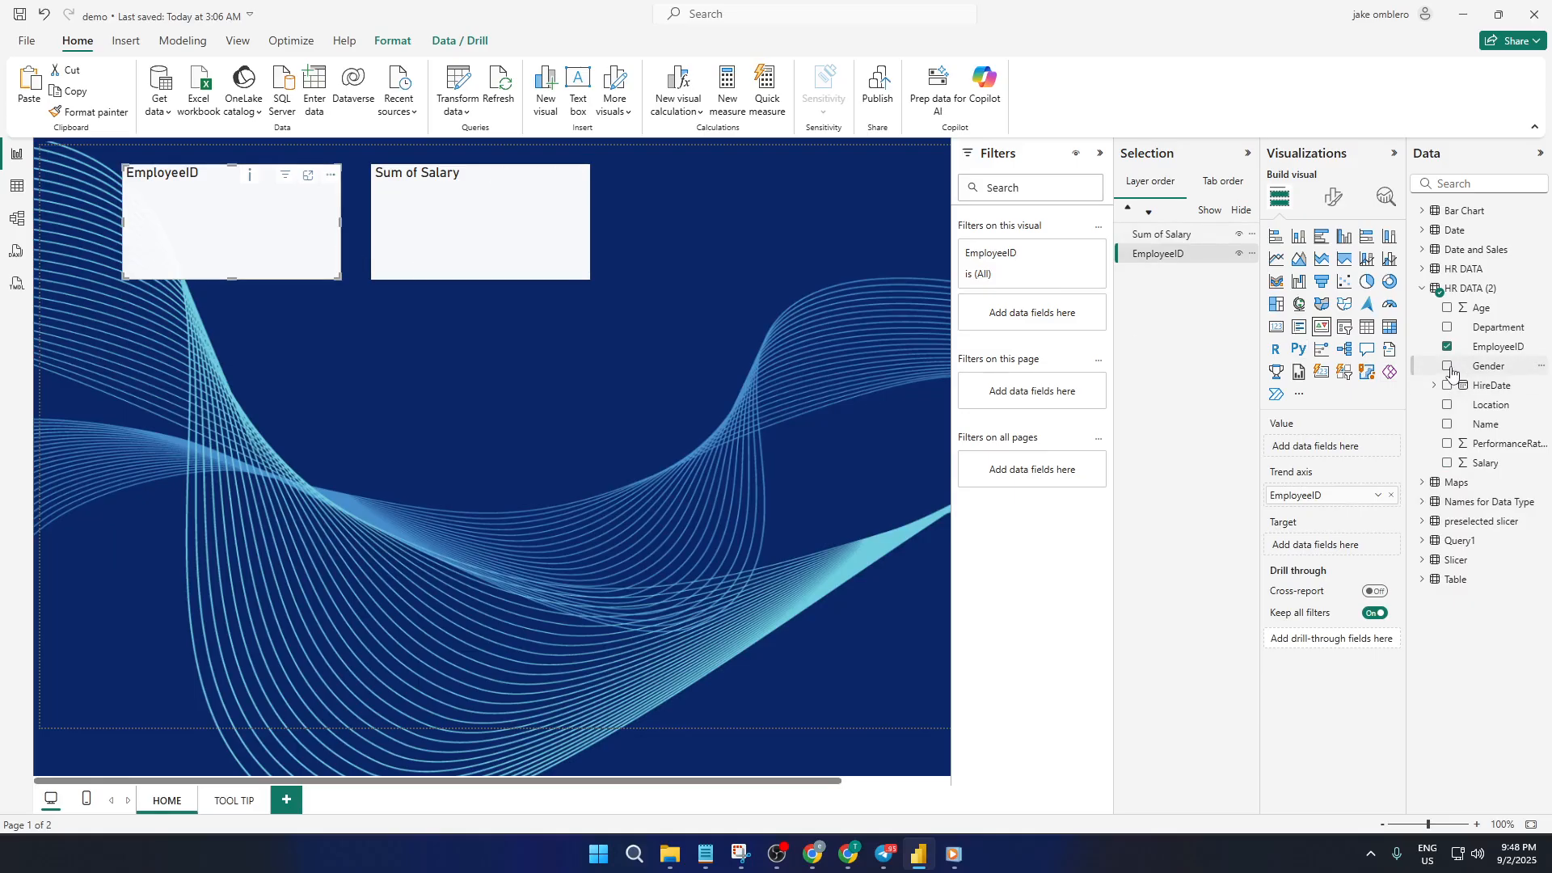
click(1455, 346)
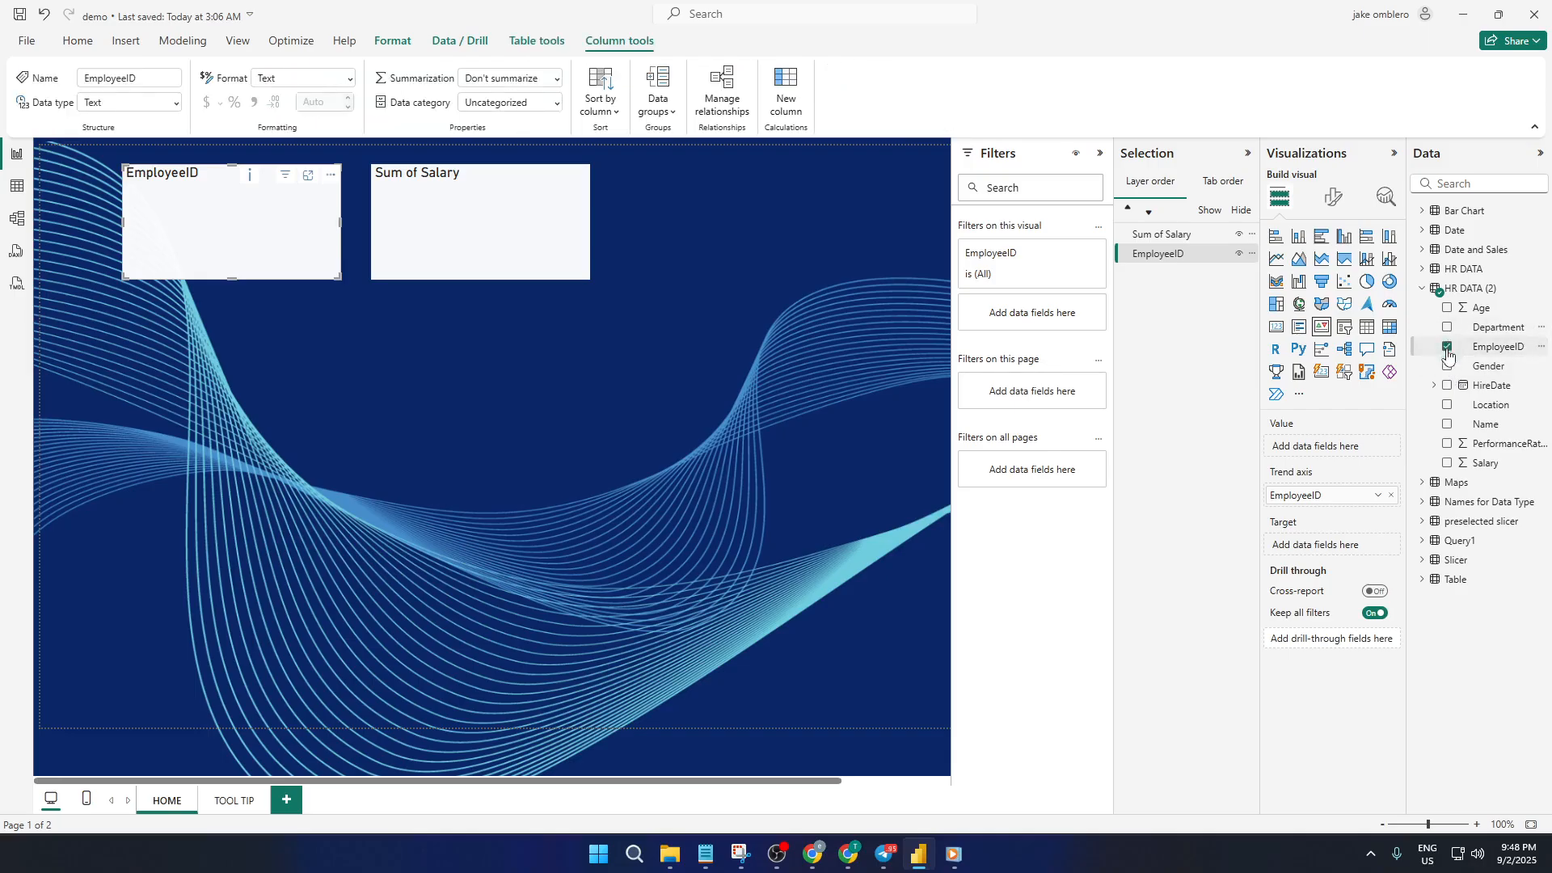
click(1451, 328)
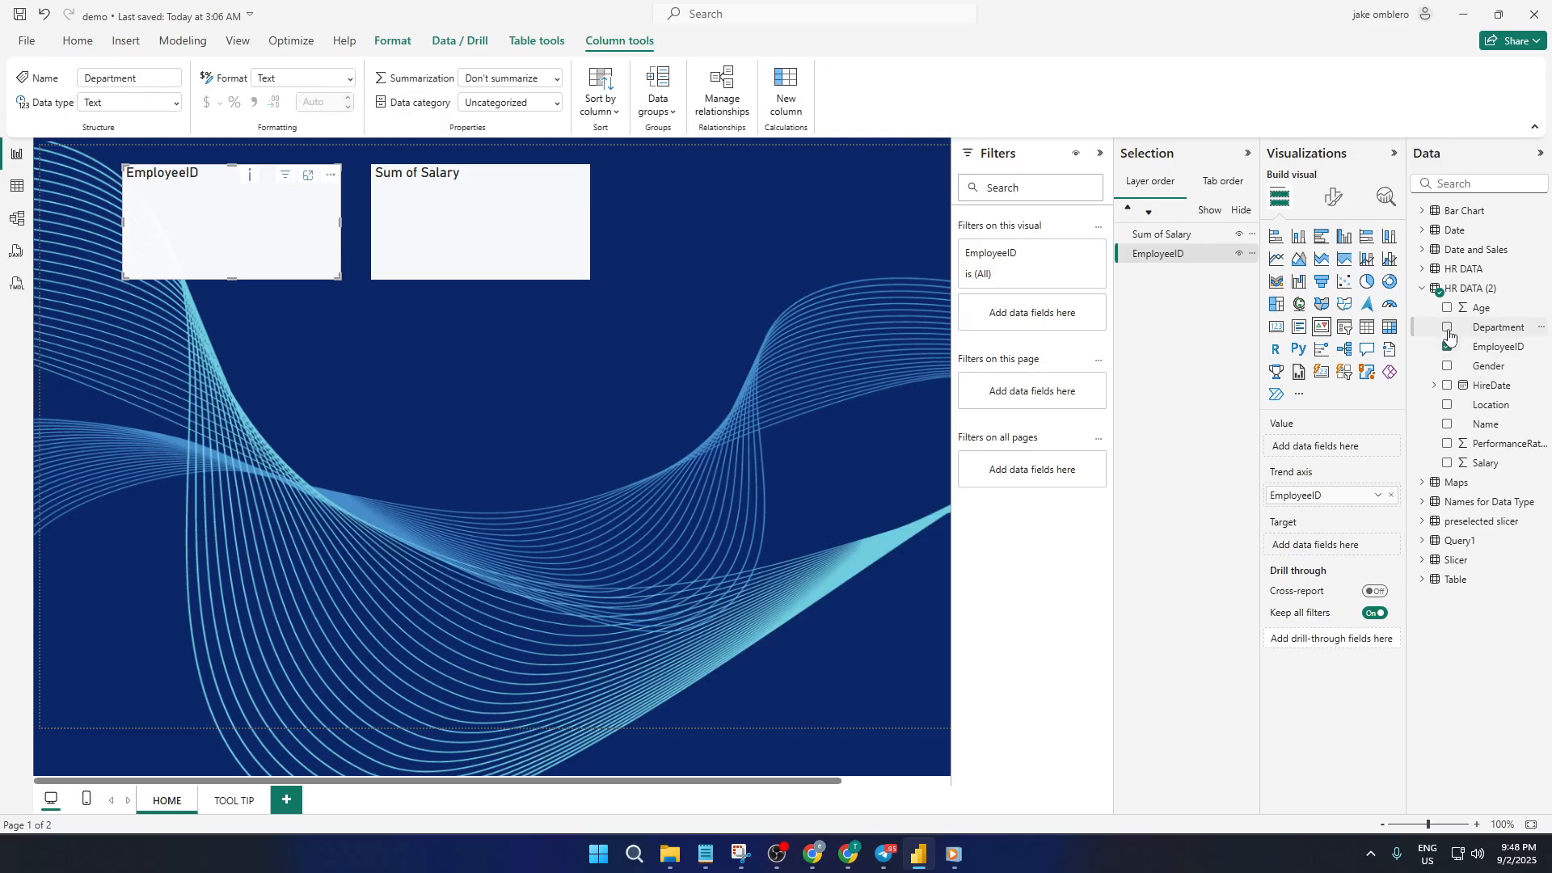
click(1448, 424)
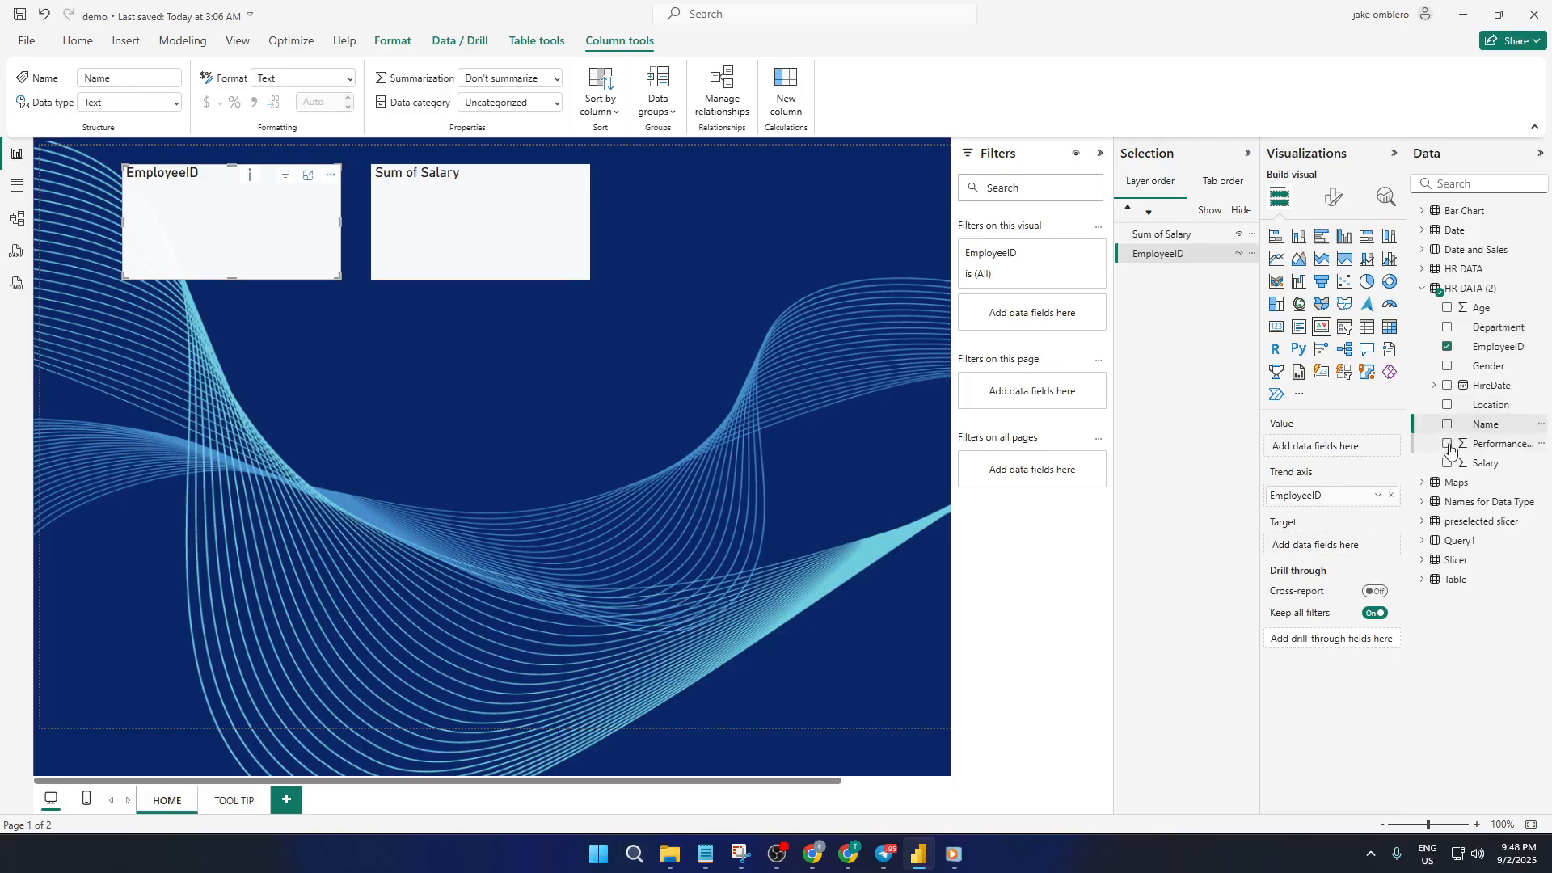
click(1448, 444)
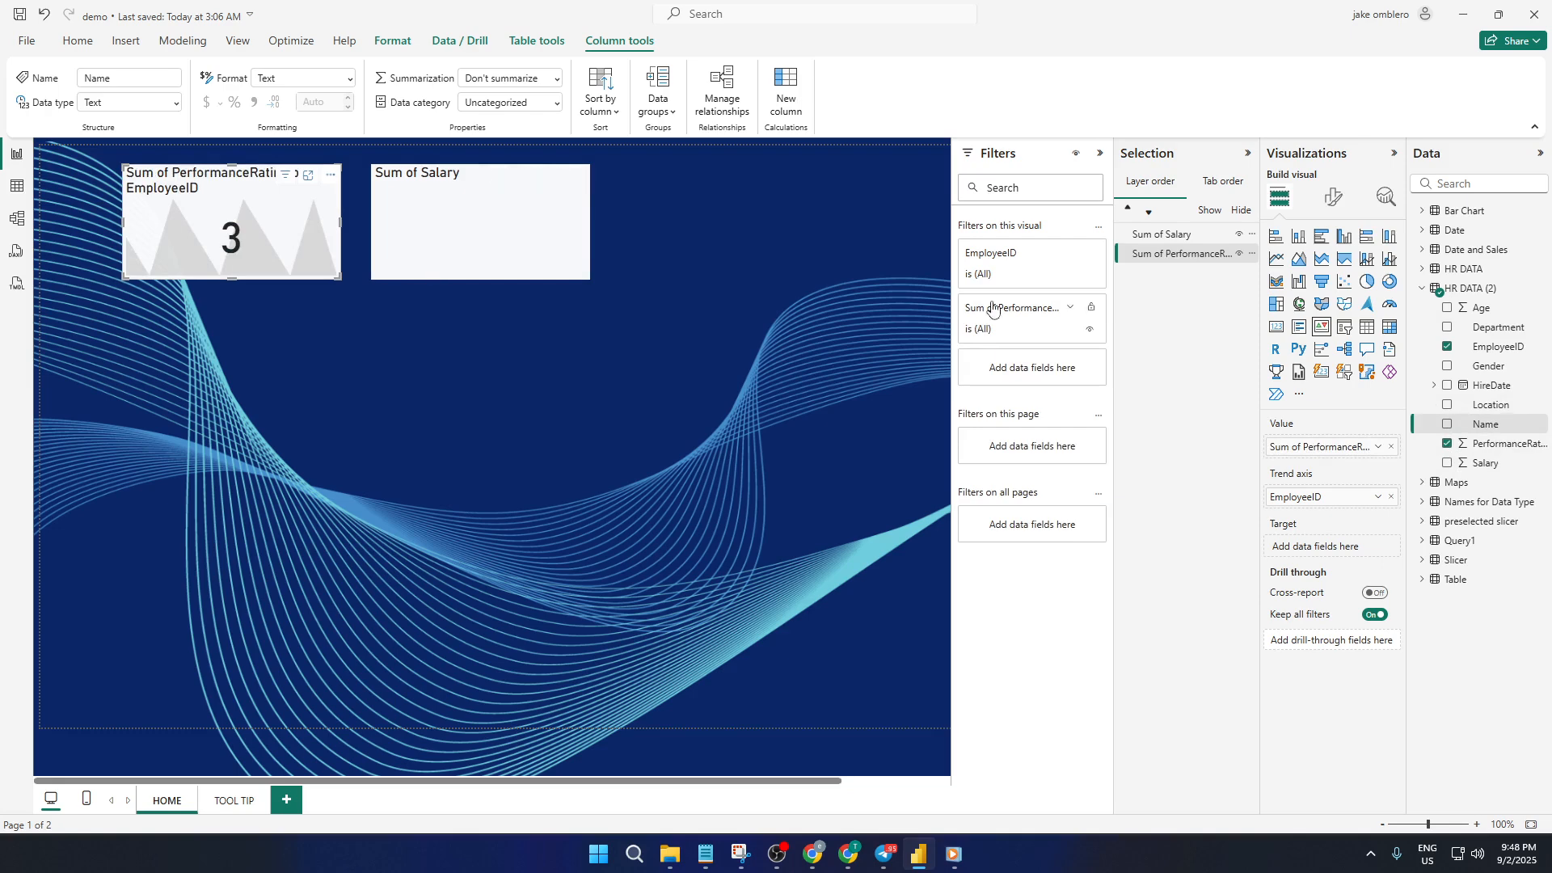
Add Name from HR DATA (2) as the trend axis of the Salary KPI.
click(563, 231)
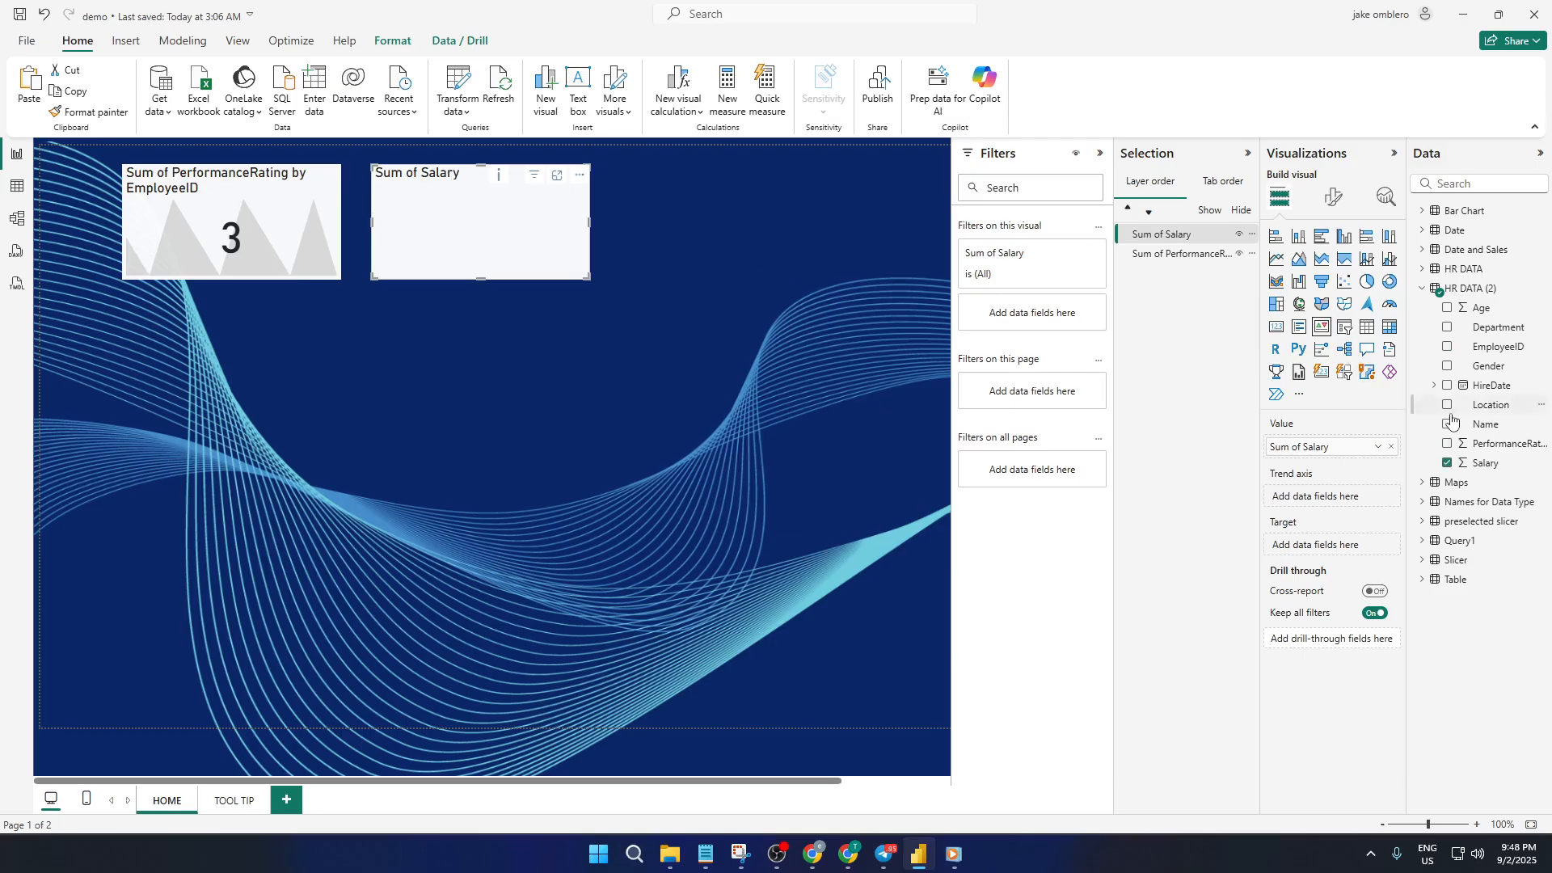
click(1451, 441)
click(1447, 424)
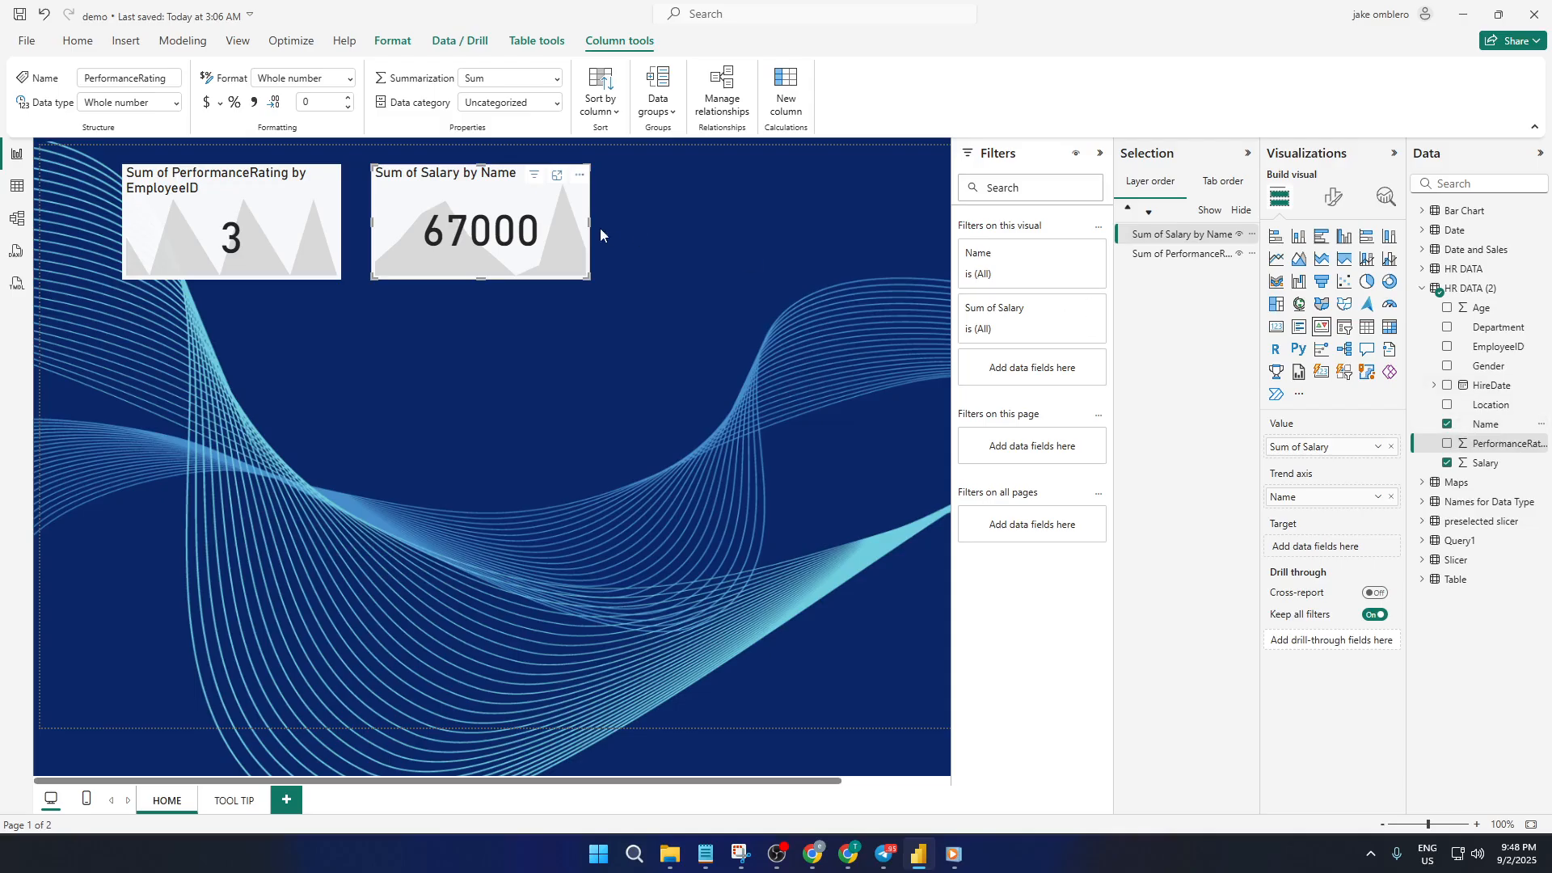
Shift both KPIs left with a narrower gap, and place a copy of the Salary KPI to their right.
drag(279, 231, 265, 230)
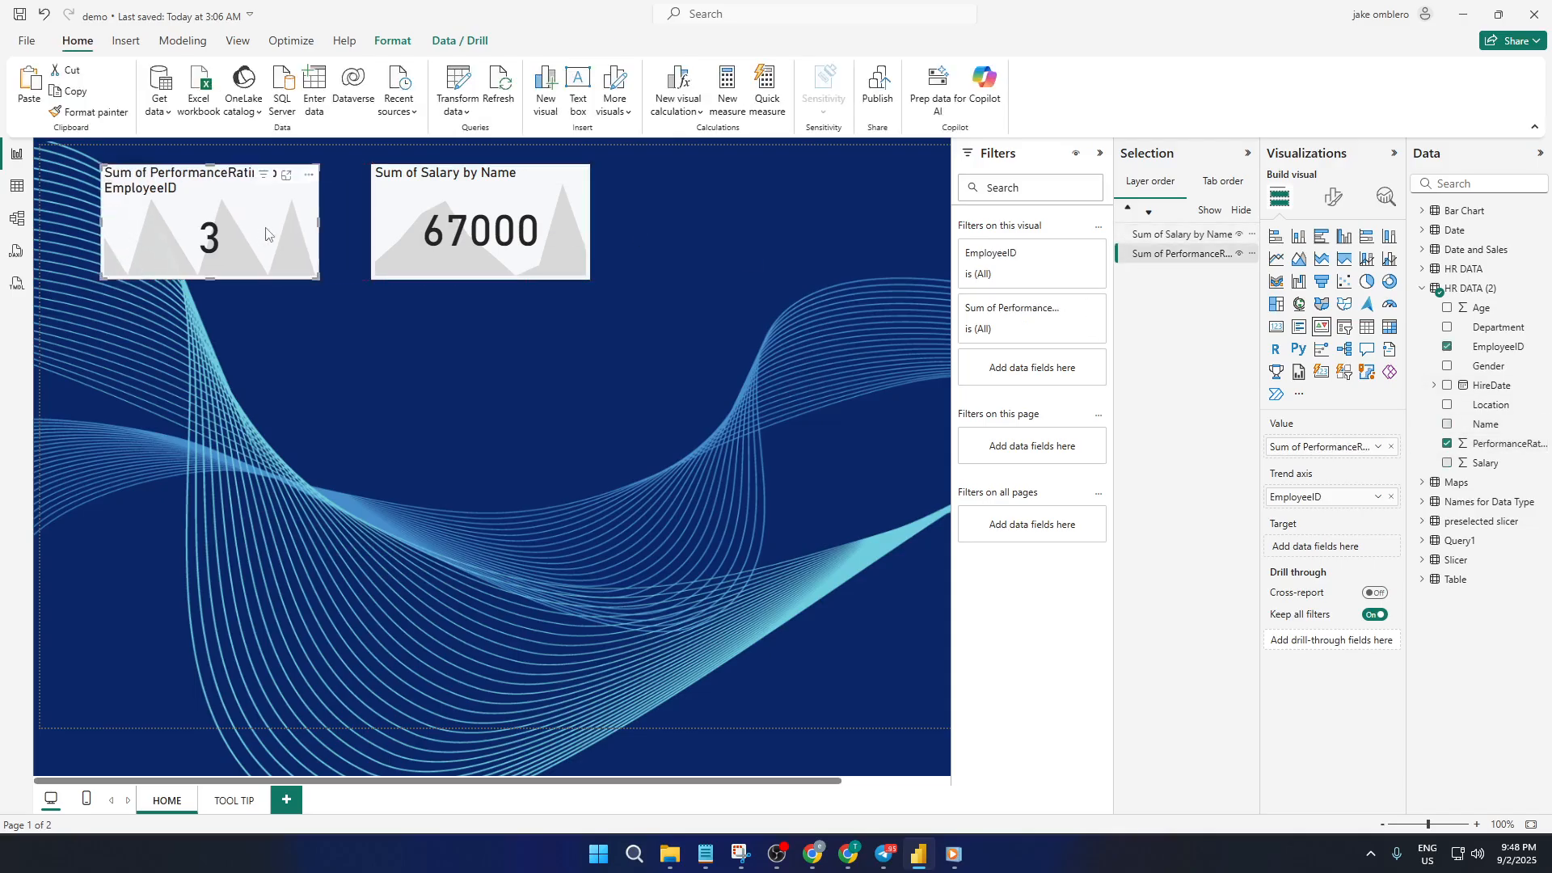
drag(495, 238, 468, 239)
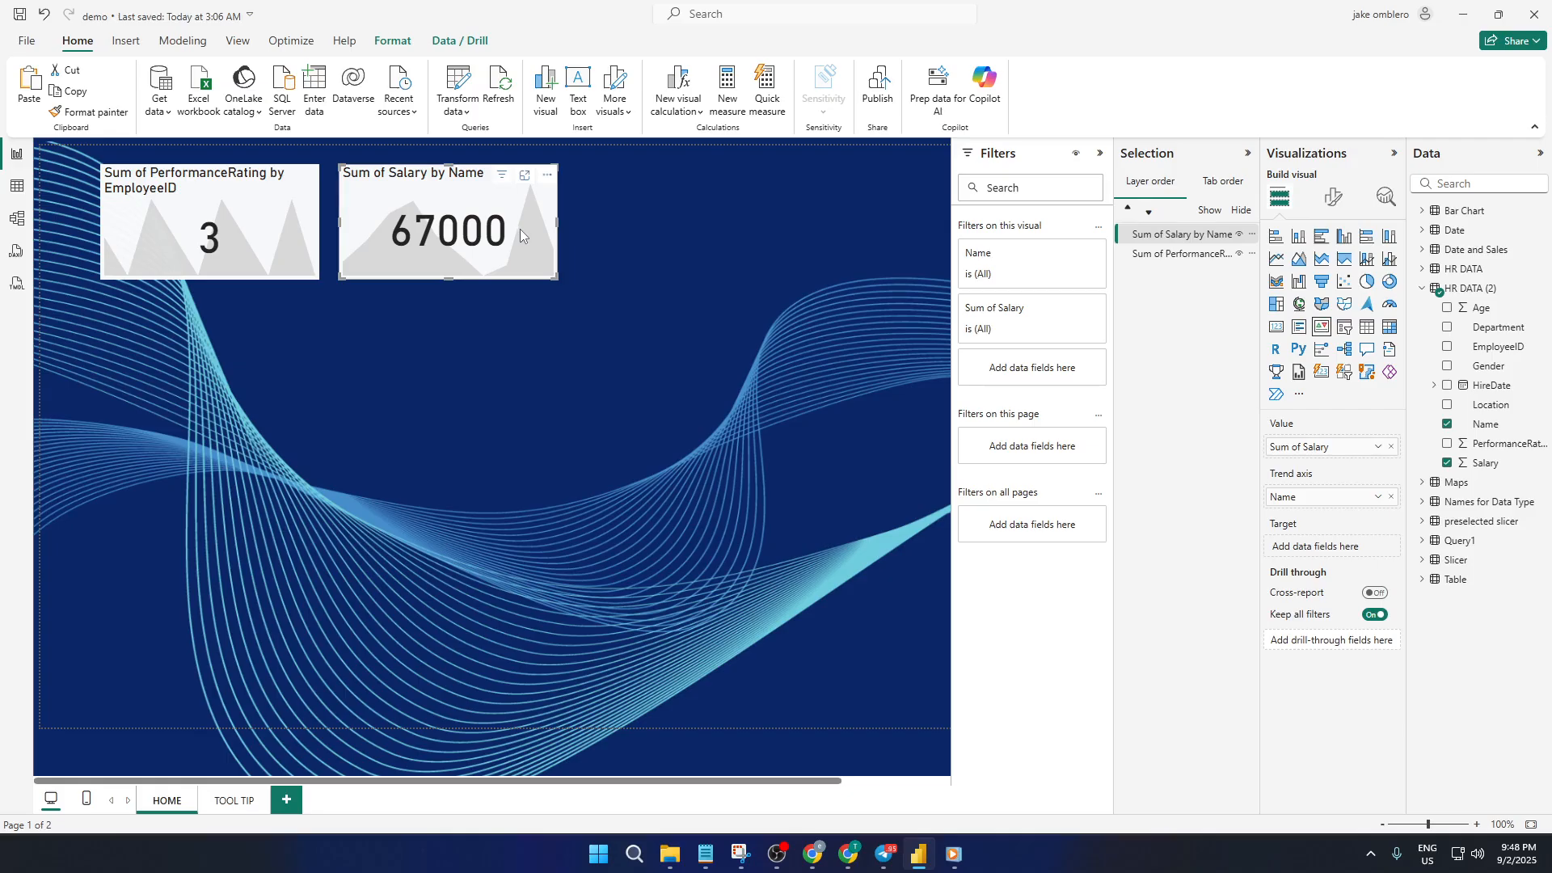
key(ctrl+c)
key(ctrl+v)
drag(517, 239, 751, 239)
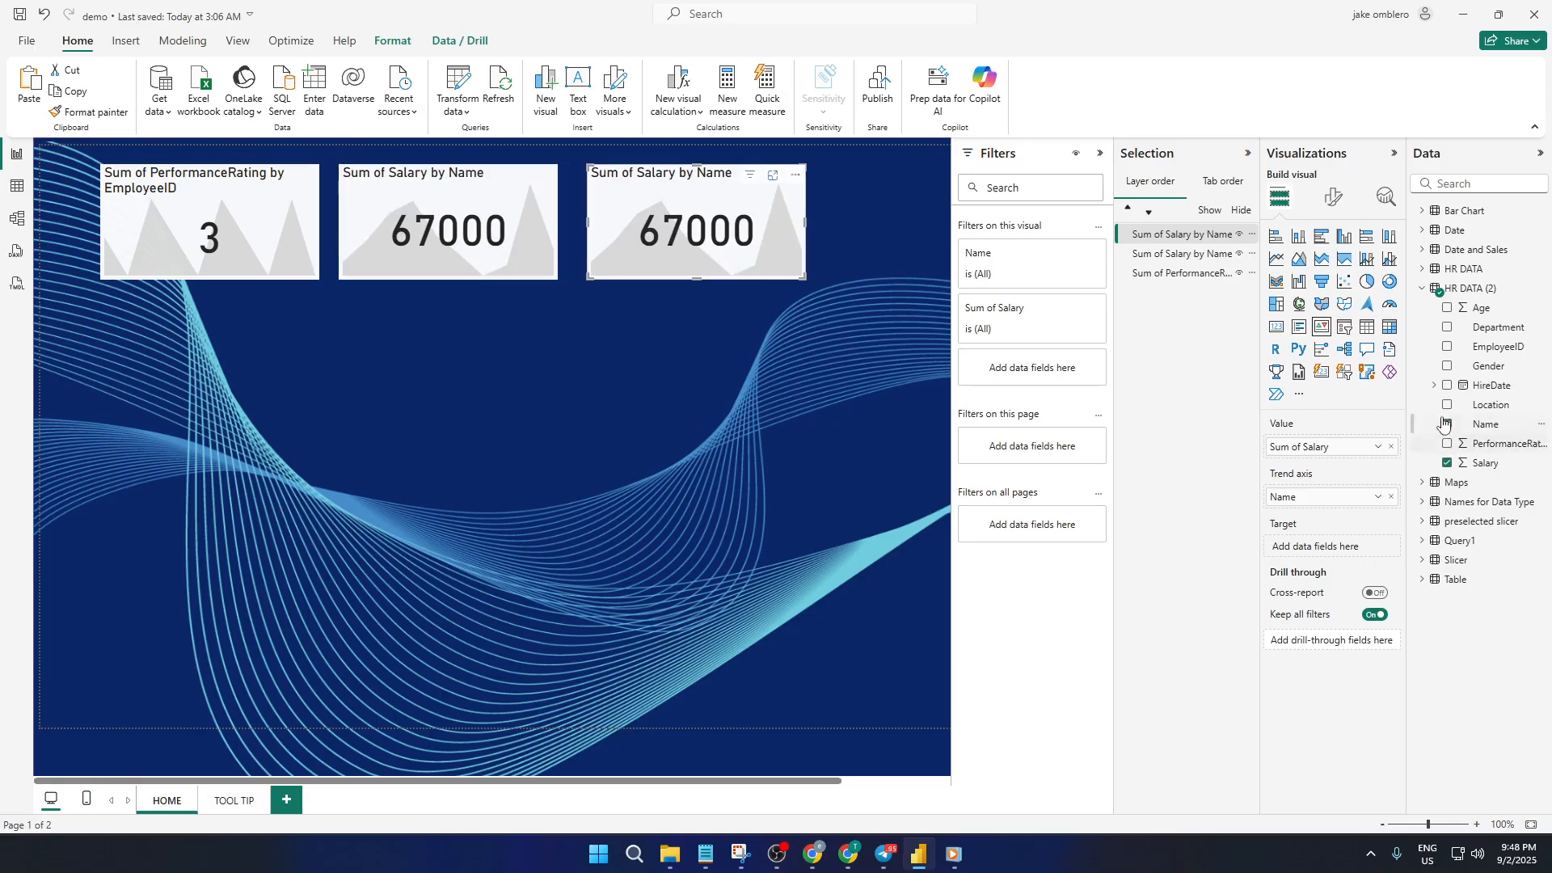
In the third KPI, add PerformanceRating as the target and remove the Salary and Name fields.
click(1449, 354)
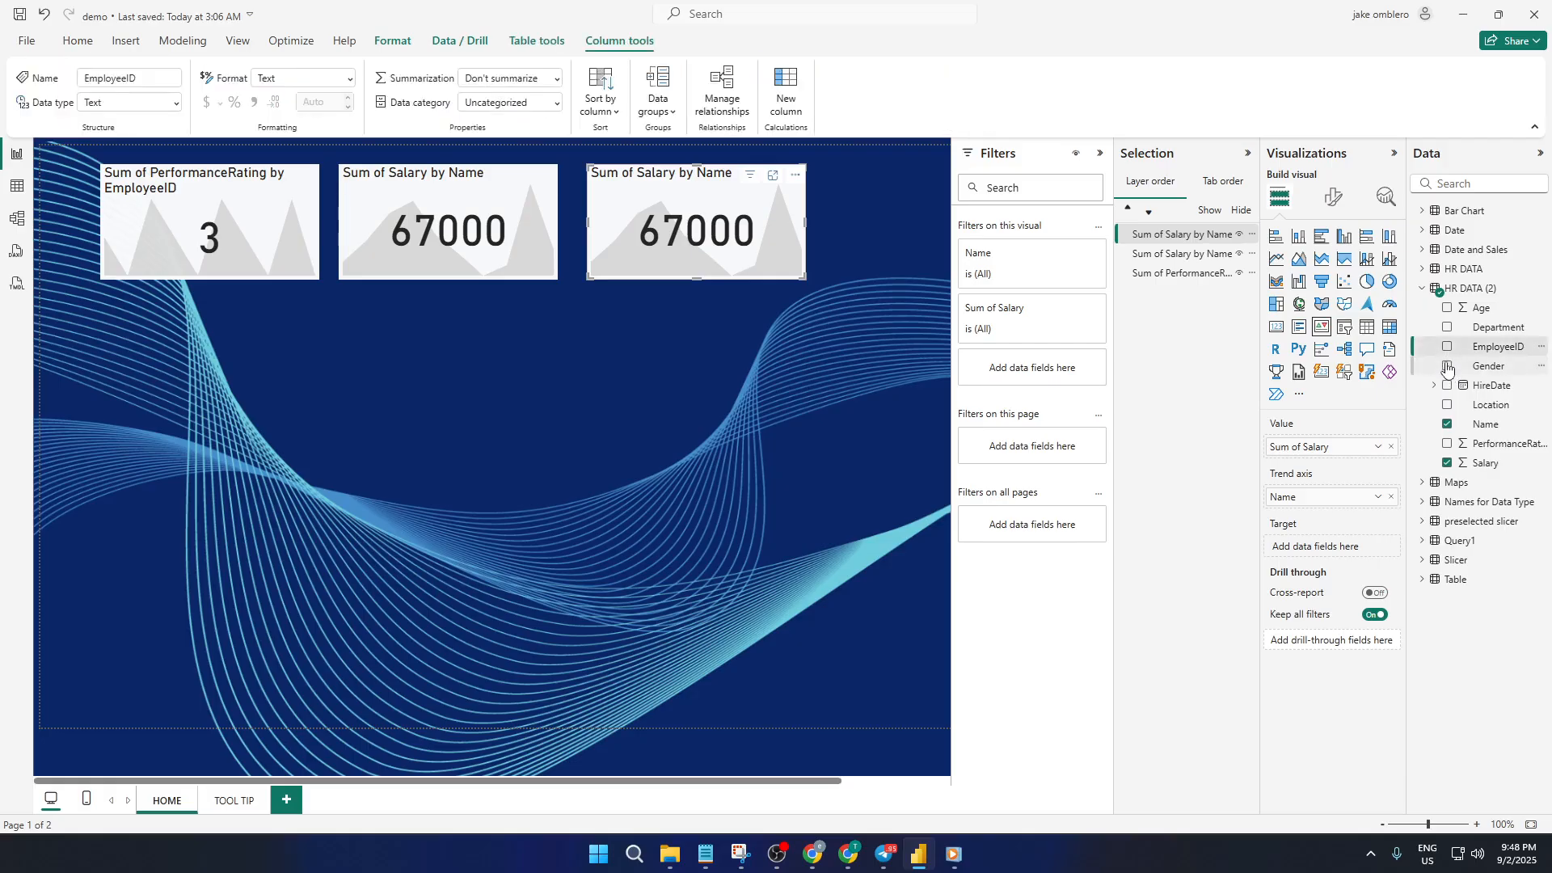
click(1448, 412)
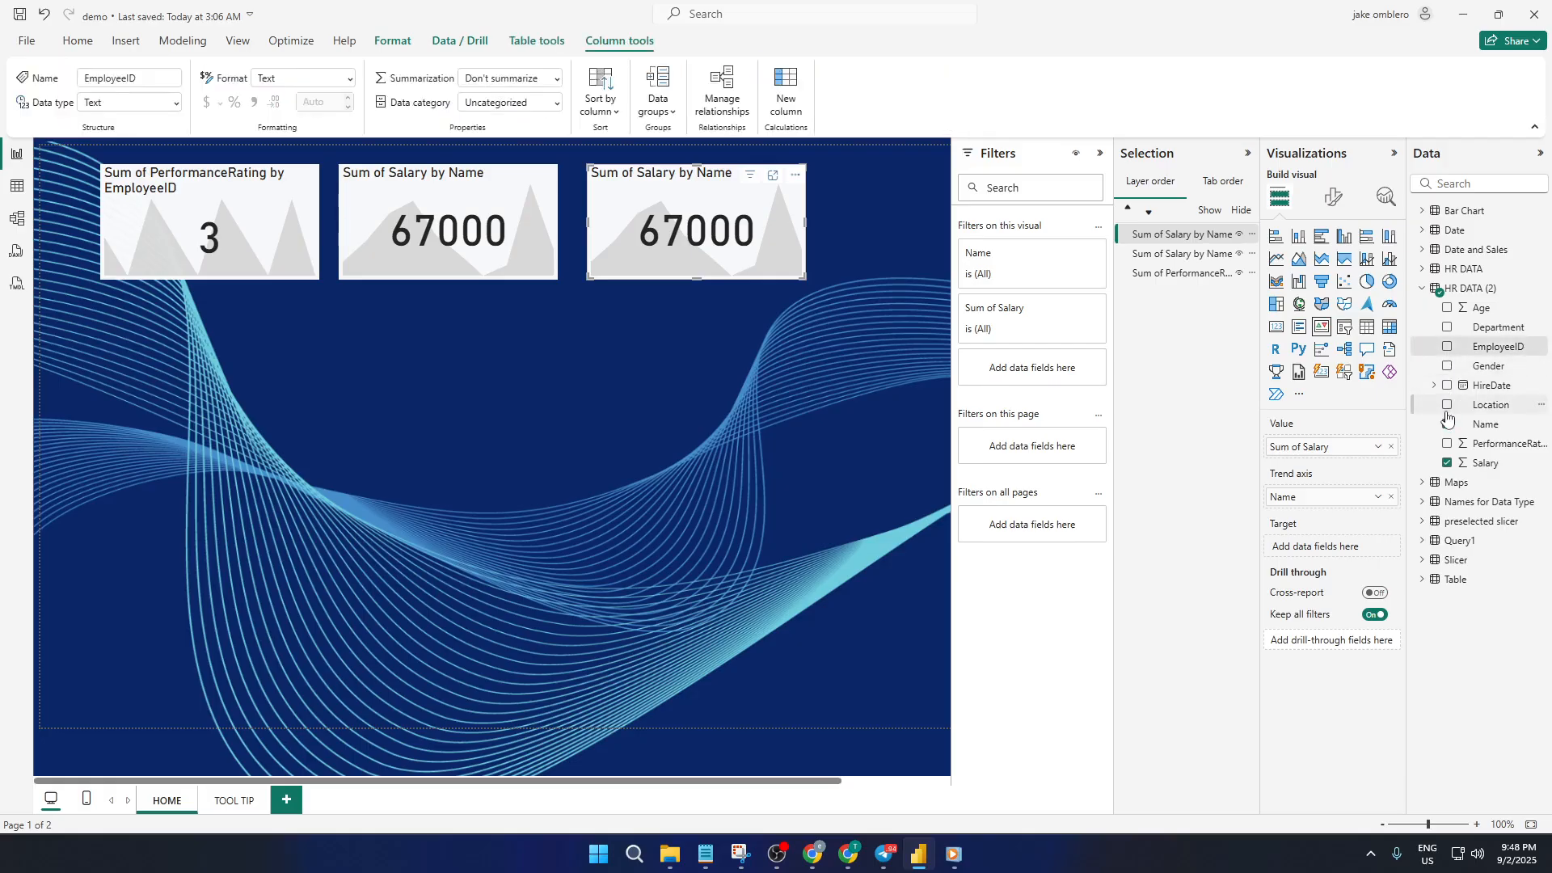
click(1449, 450)
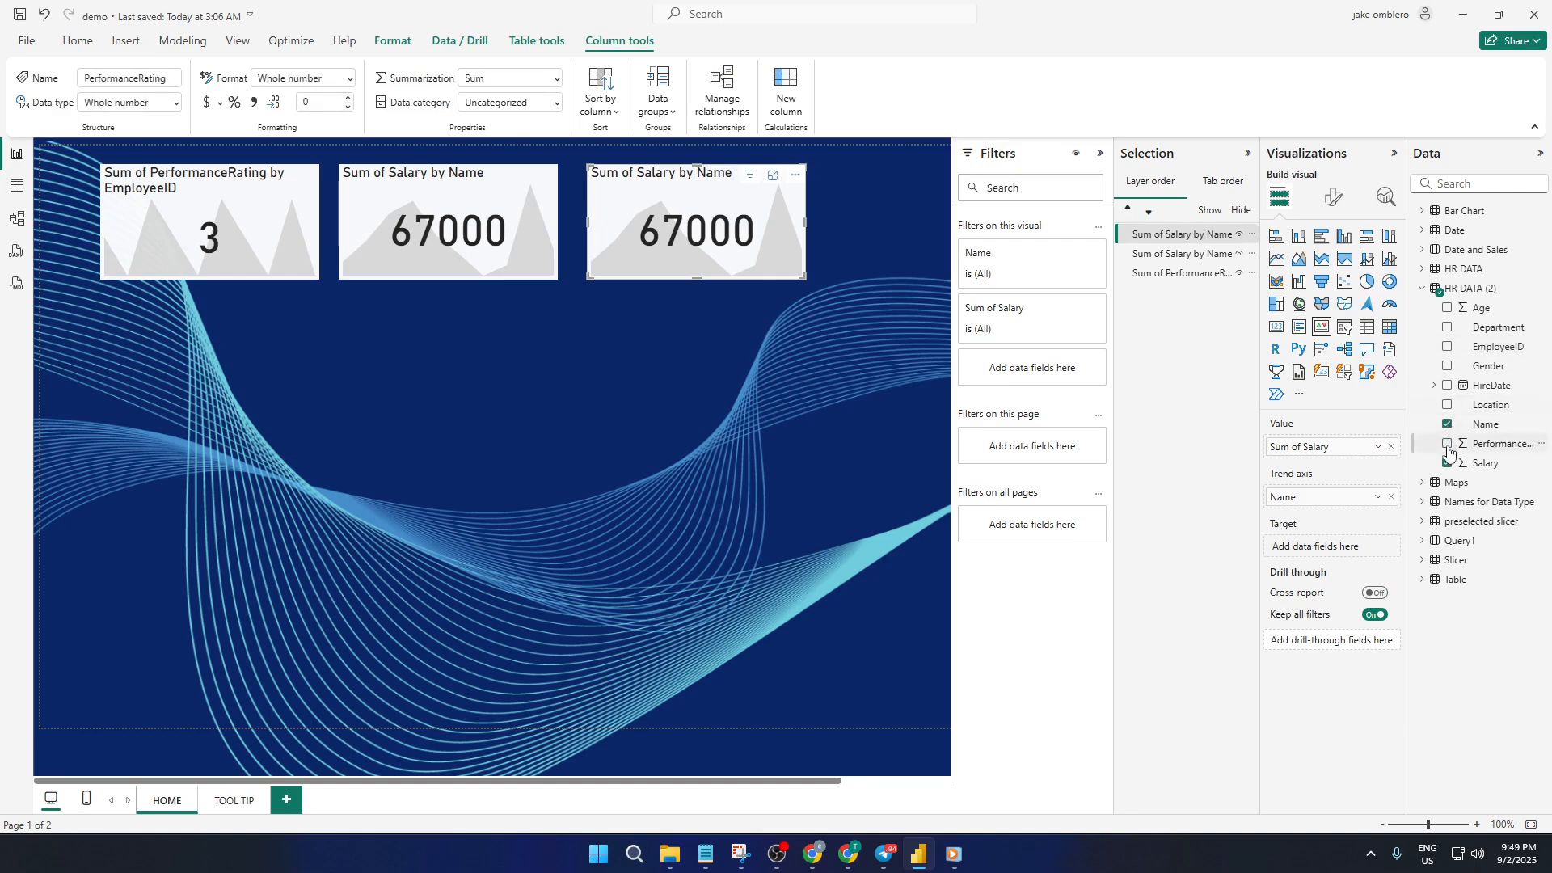
click(1447, 444)
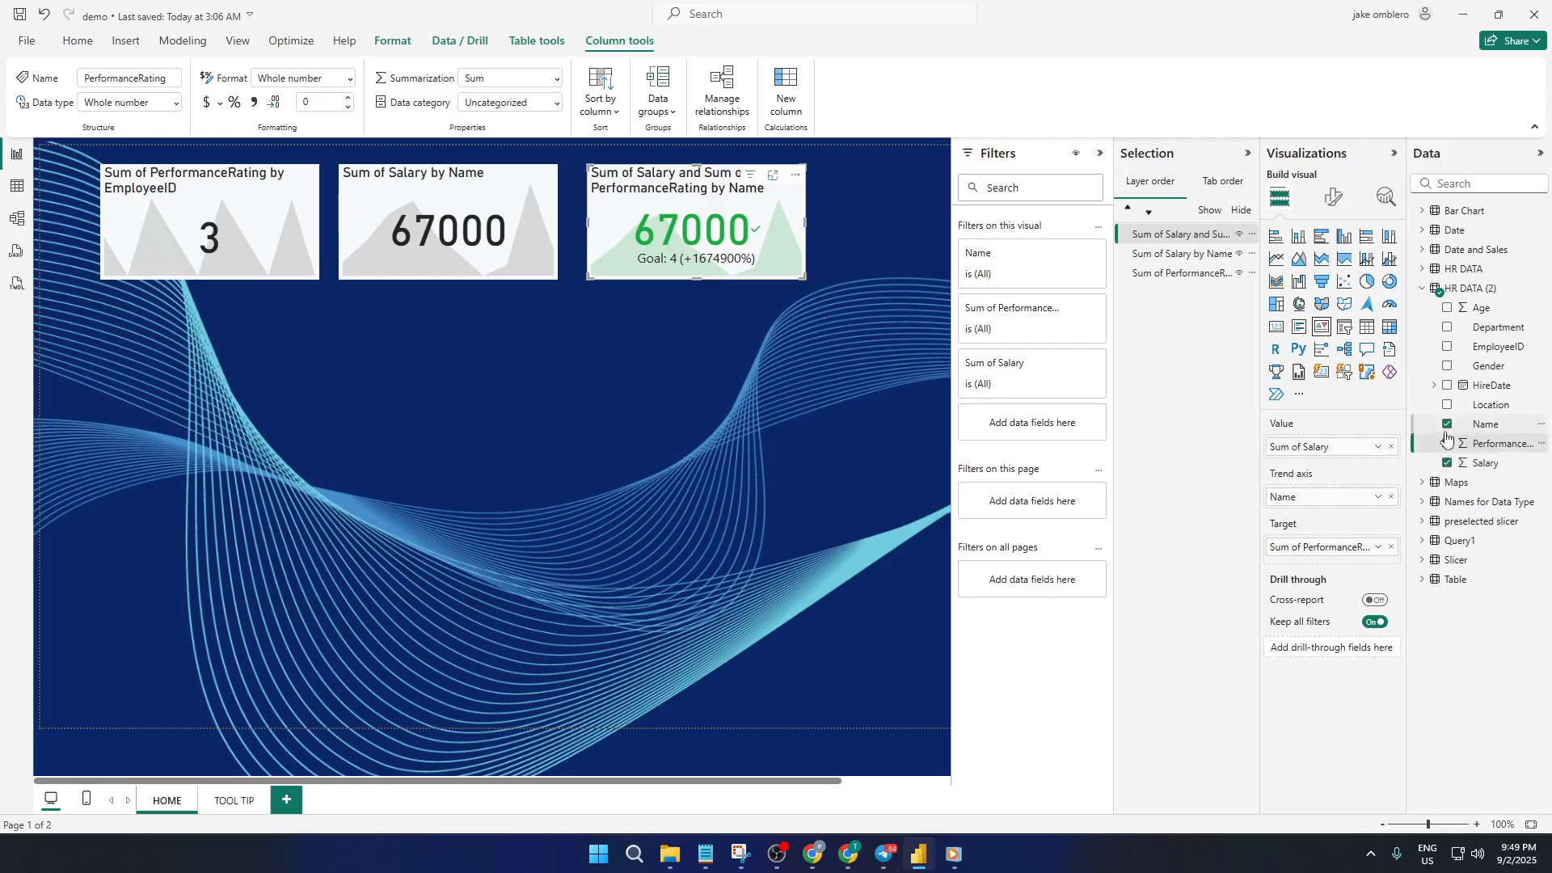
click(1448, 444)
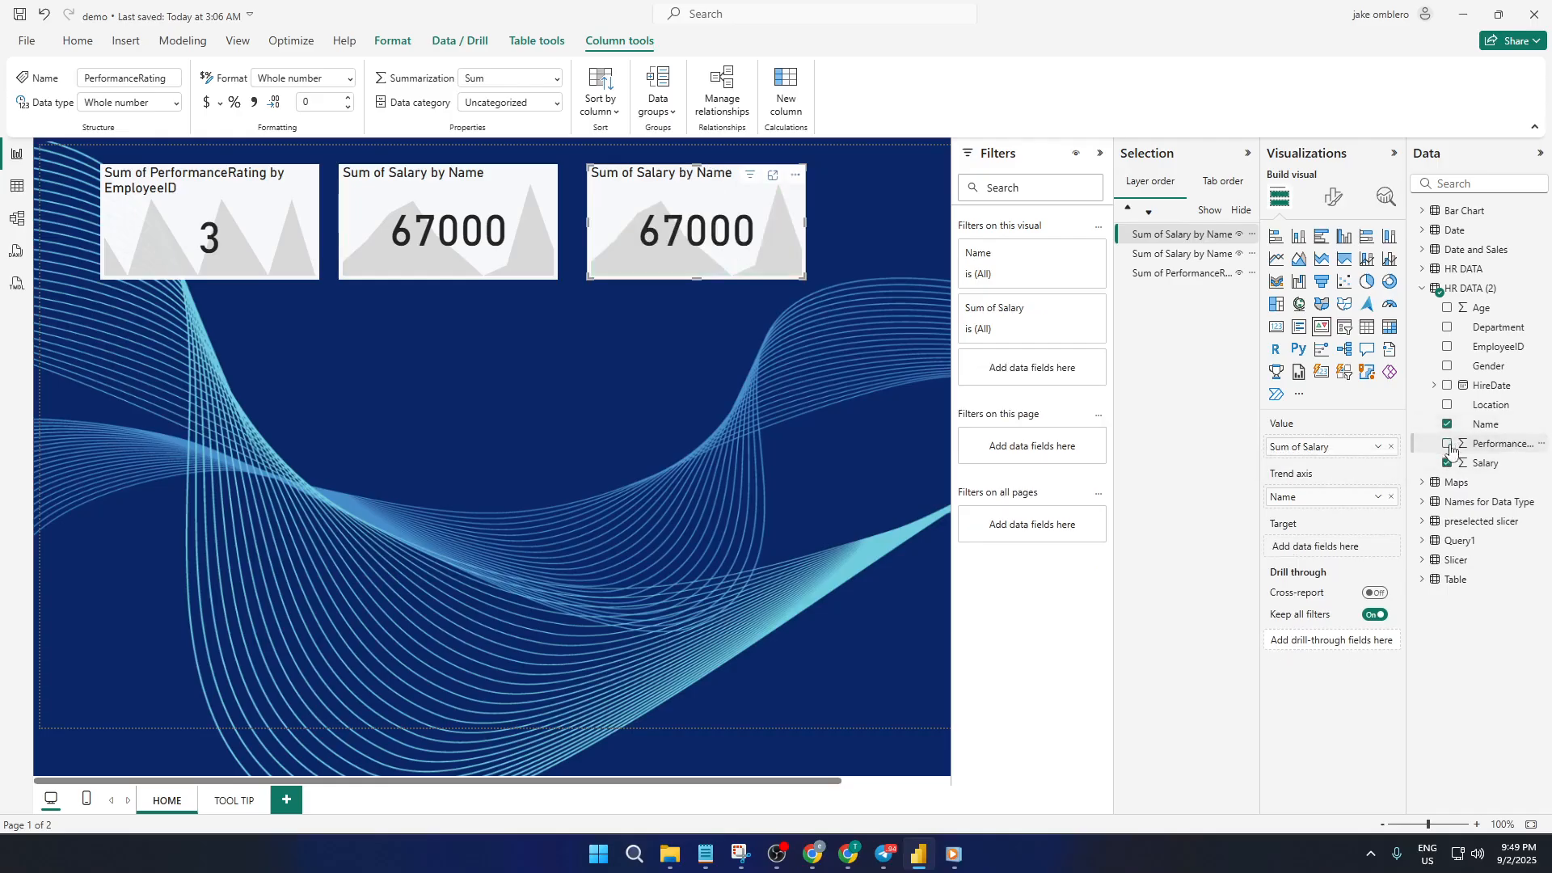
click(1448, 443)
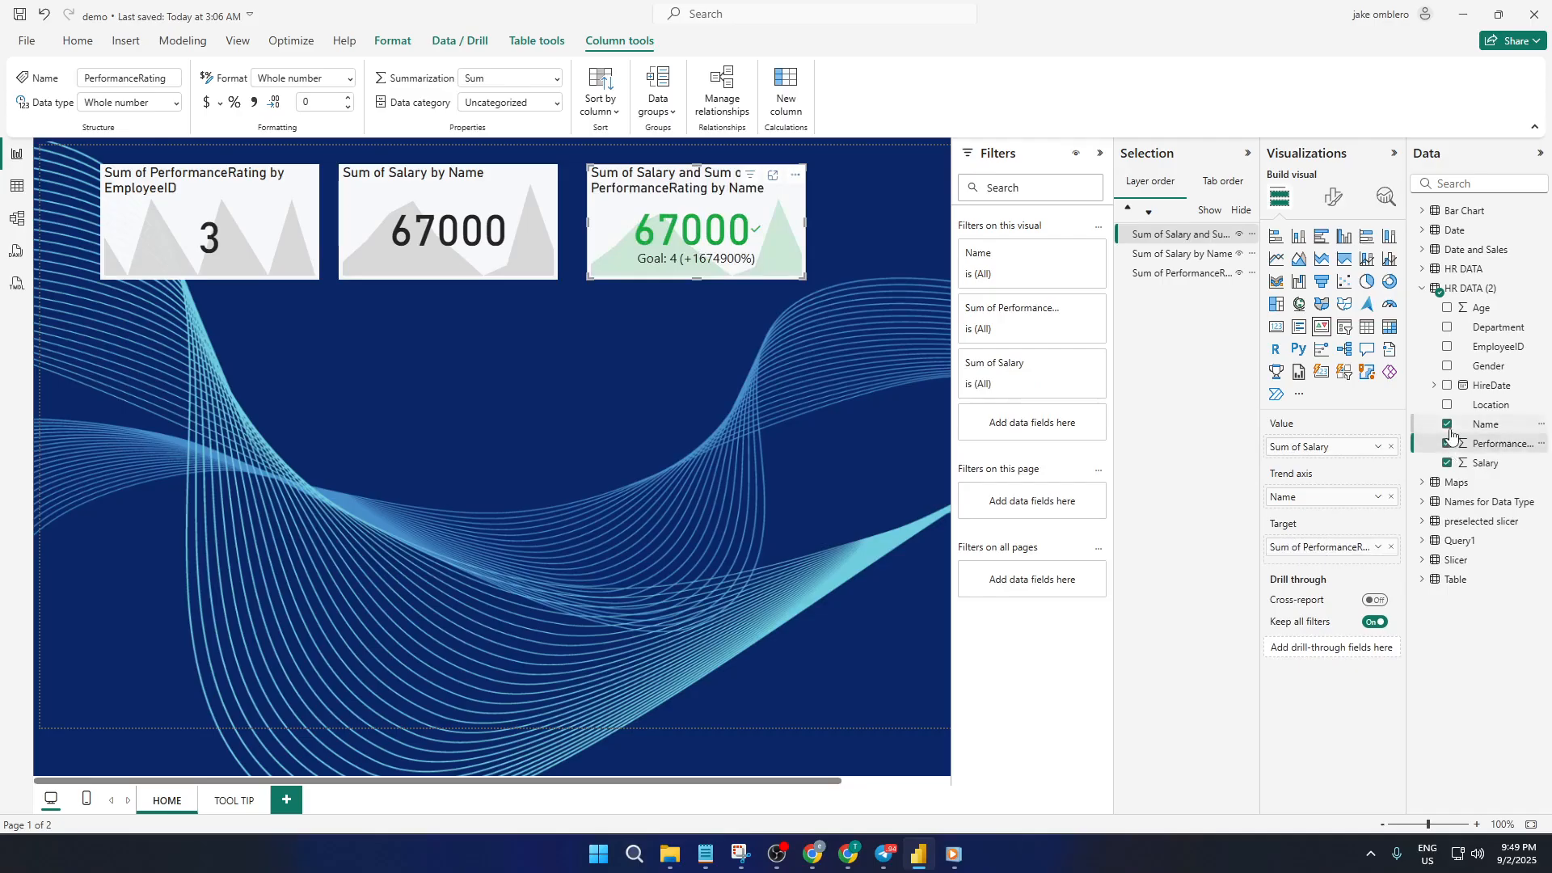
click(1448, 463)
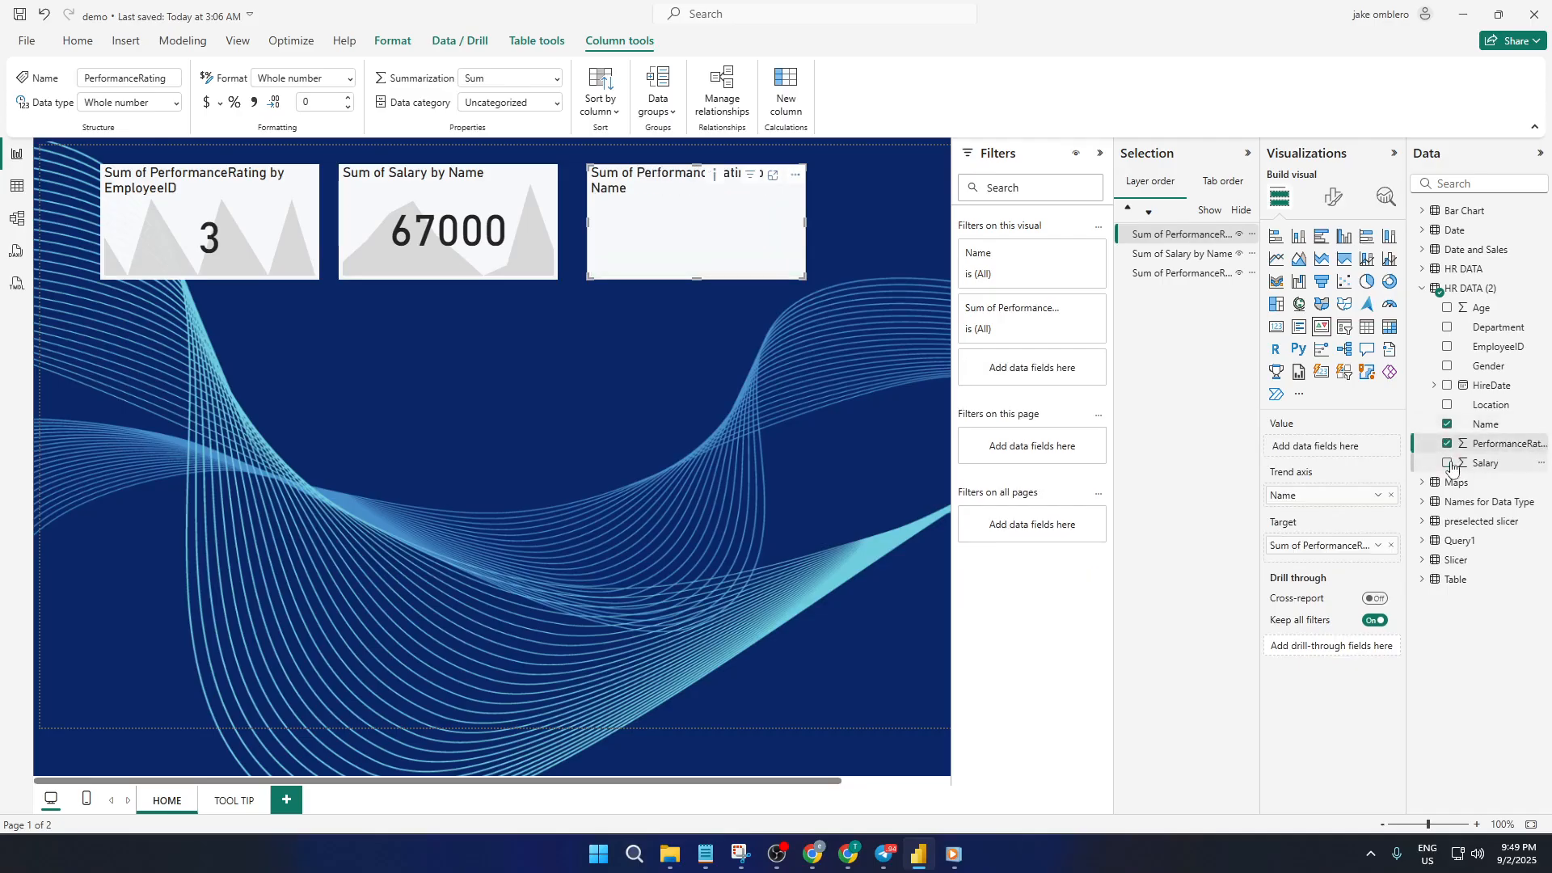
click(1448, 426)
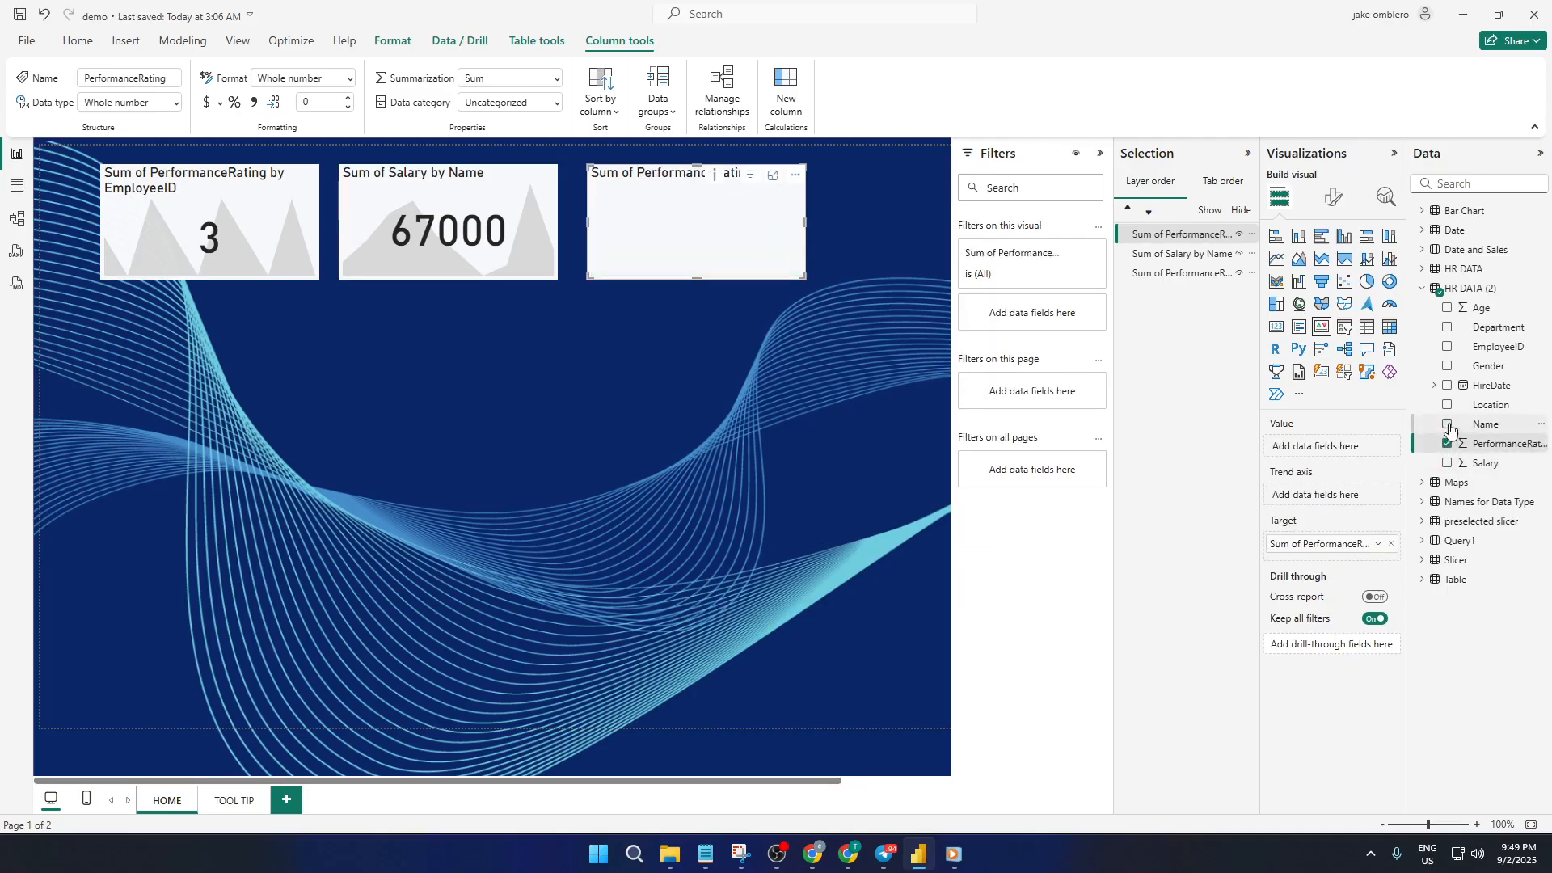